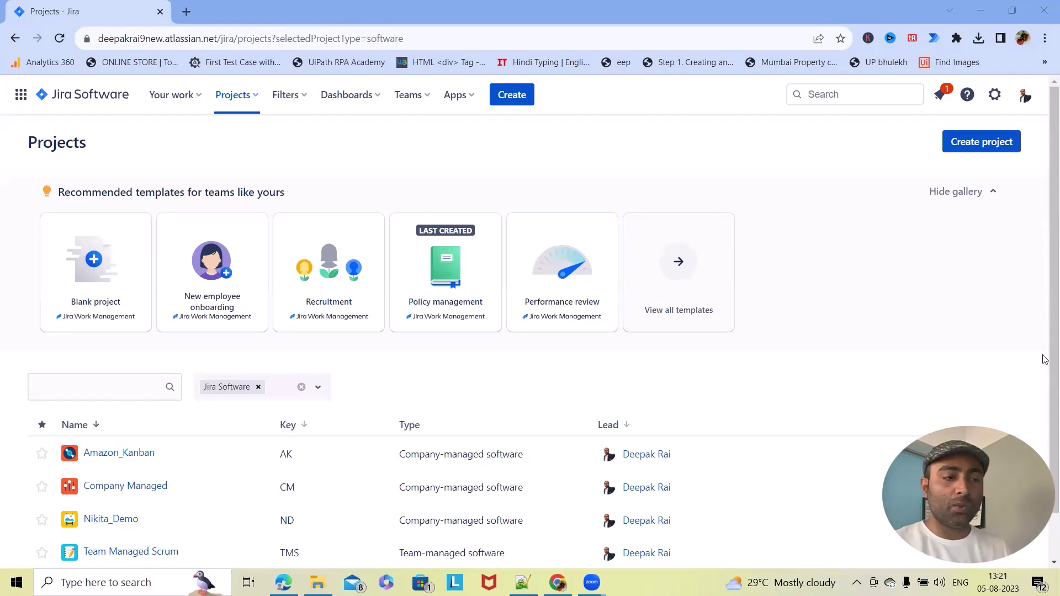
Open the Amazon_Kanban project's timeline of epics AK-1 to AK-7.
click(113, 453)
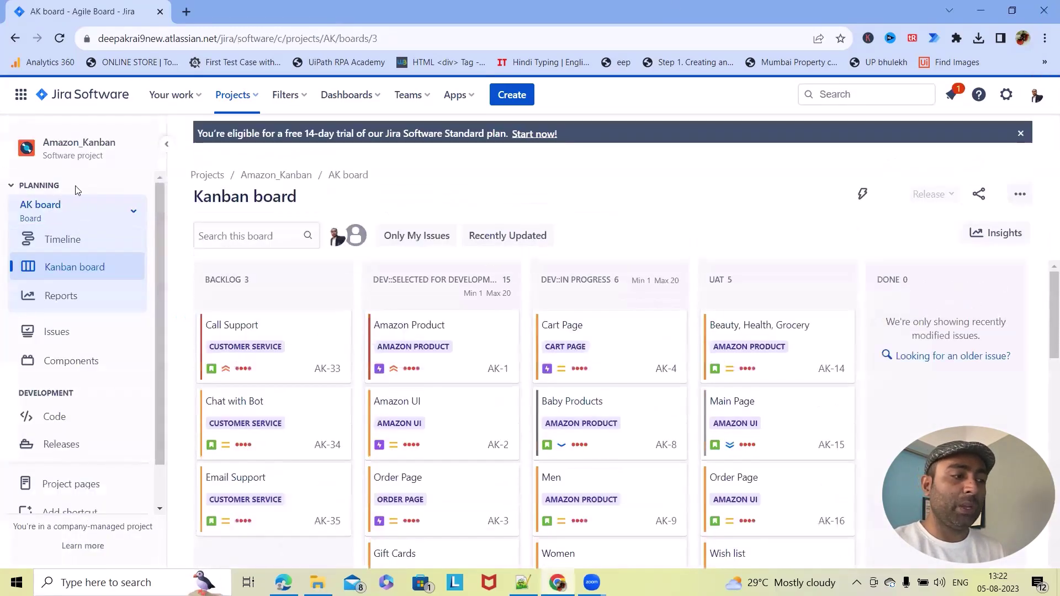
click(62, 239)
click(317, 316)
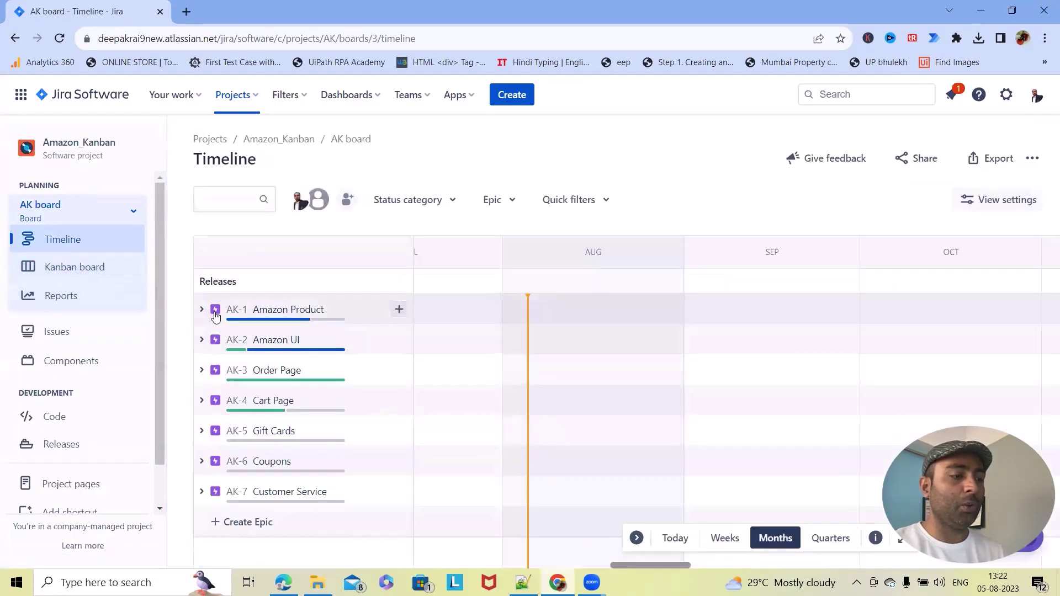
Start a new issue of type Epic and look through the creation form.
click(512, 94)
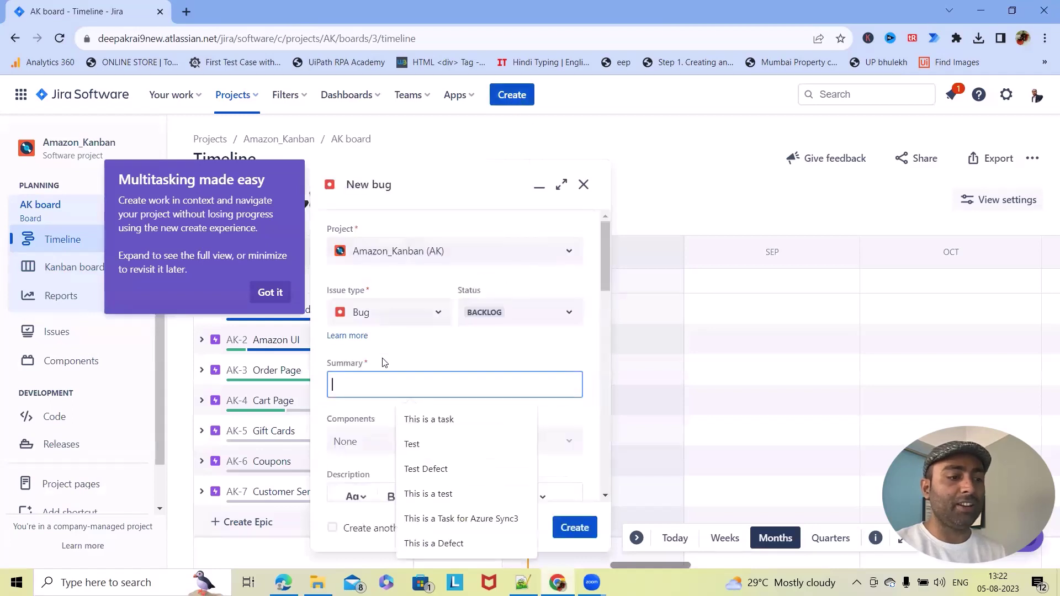
click(435, 314)
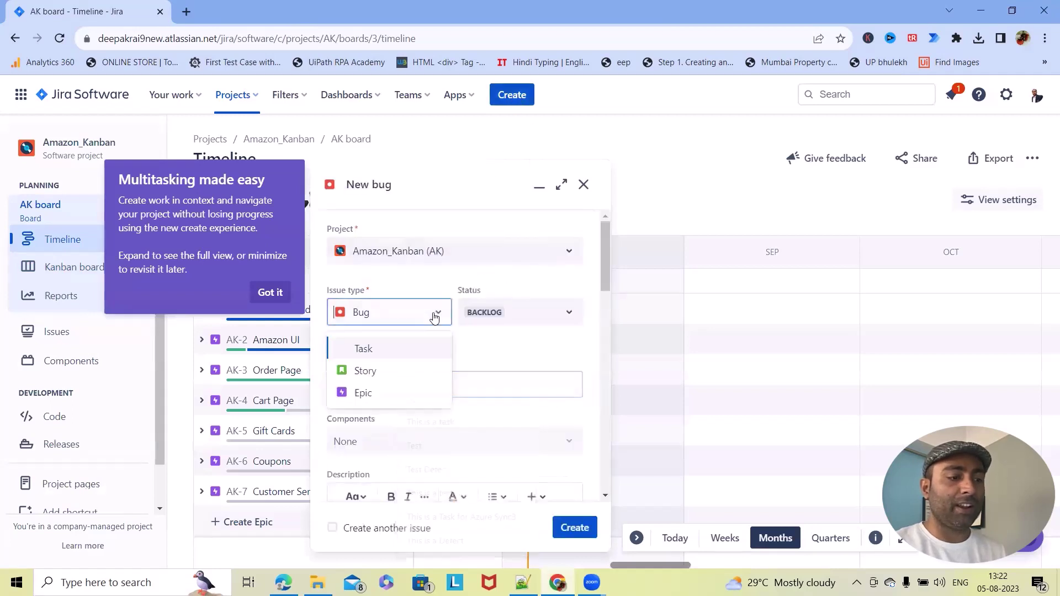
click(374, 393)
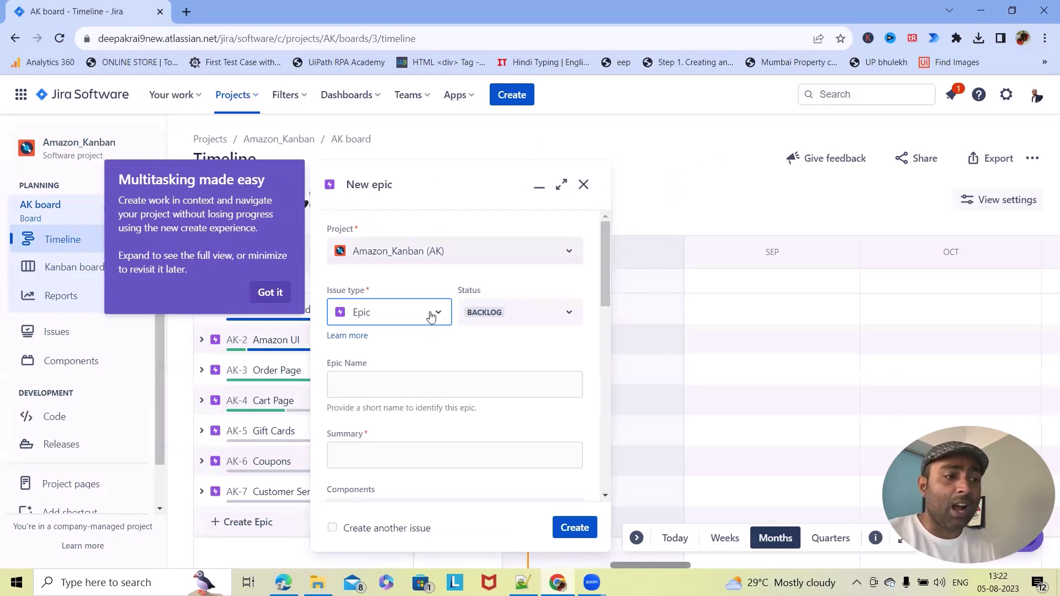
scroll(445, 360, down, 4)
scroll(445, 359, up, 4)
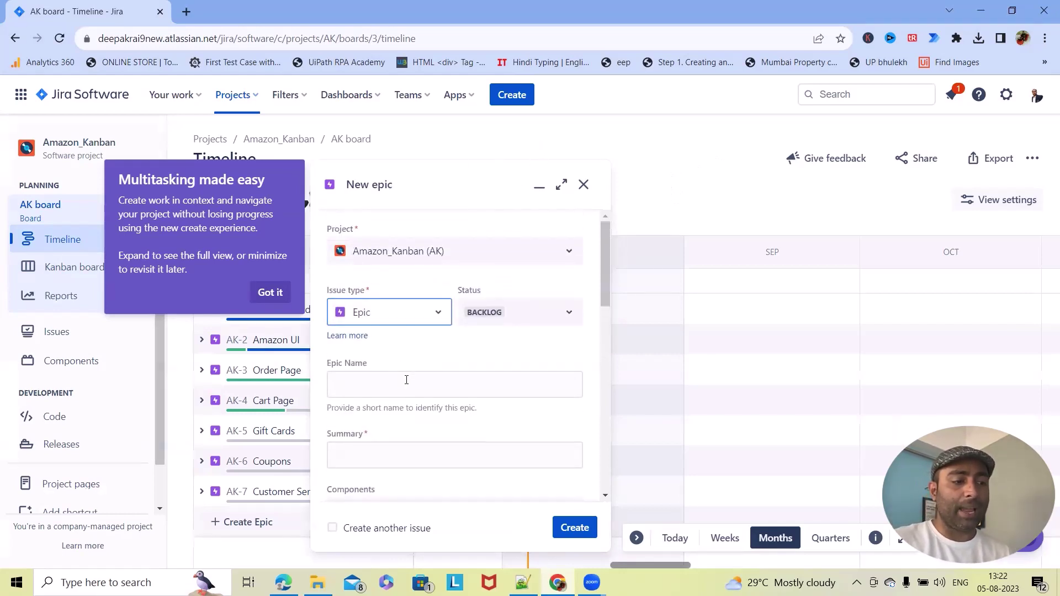
scroll(420, 398, down, 2)
scroll(397, 440, down, 3)
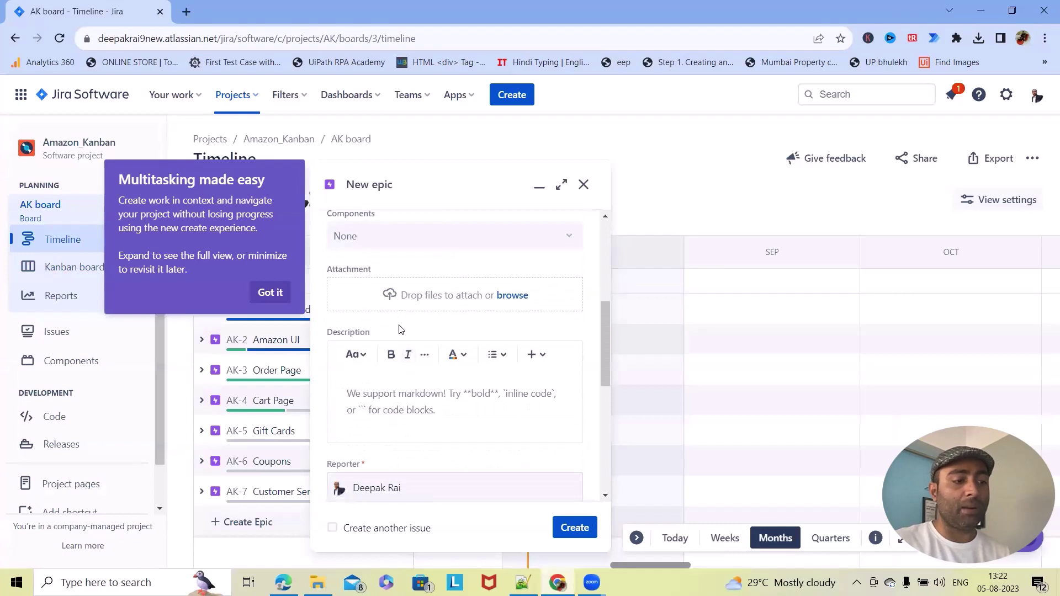
scroll(431, 419, down, 2)
scroll(402, 362, down, 1)
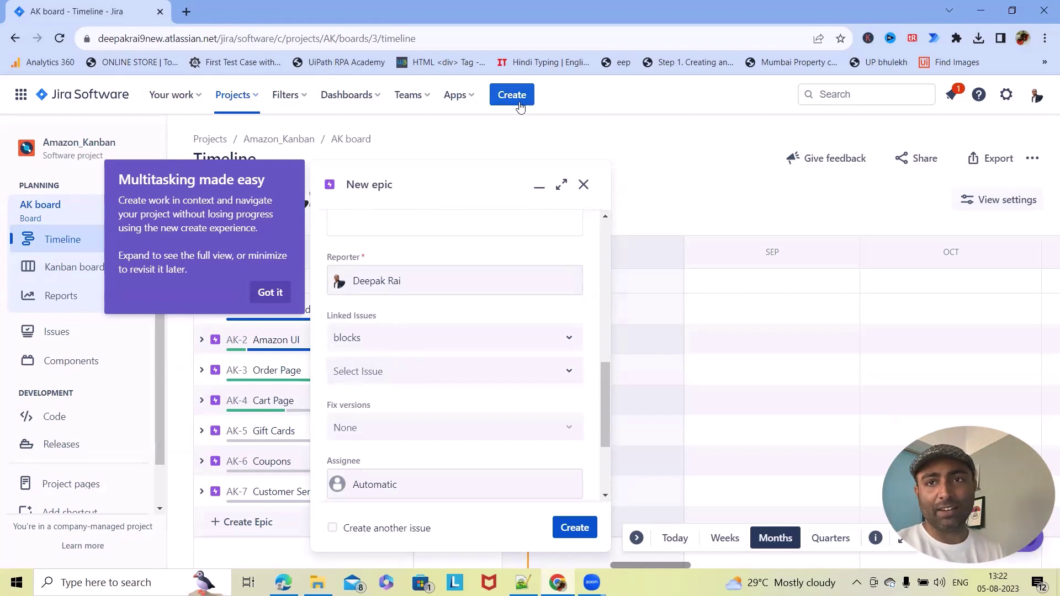
click(583, 186)
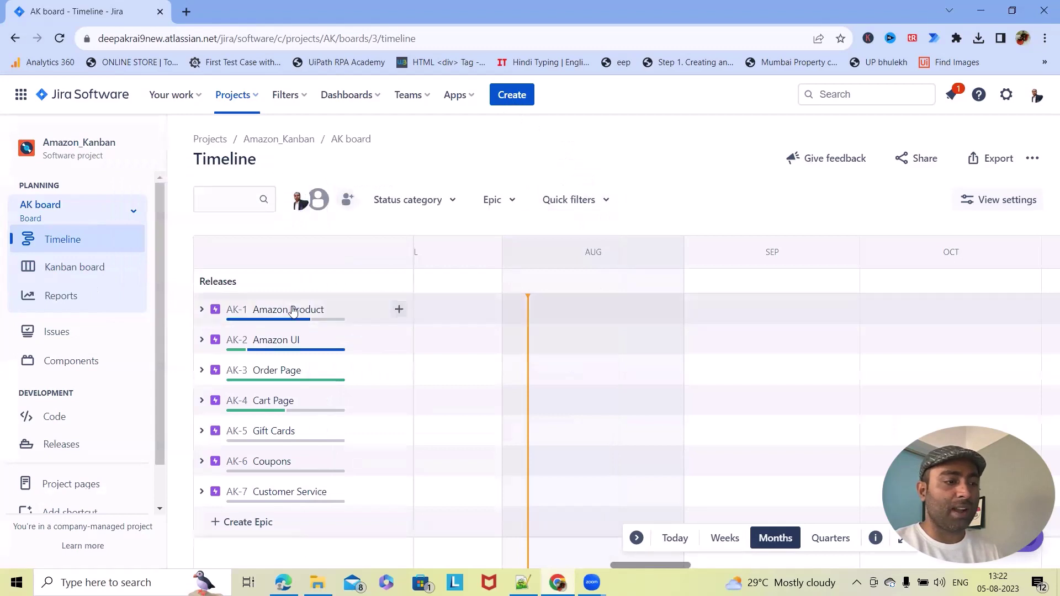
click(400, 311)
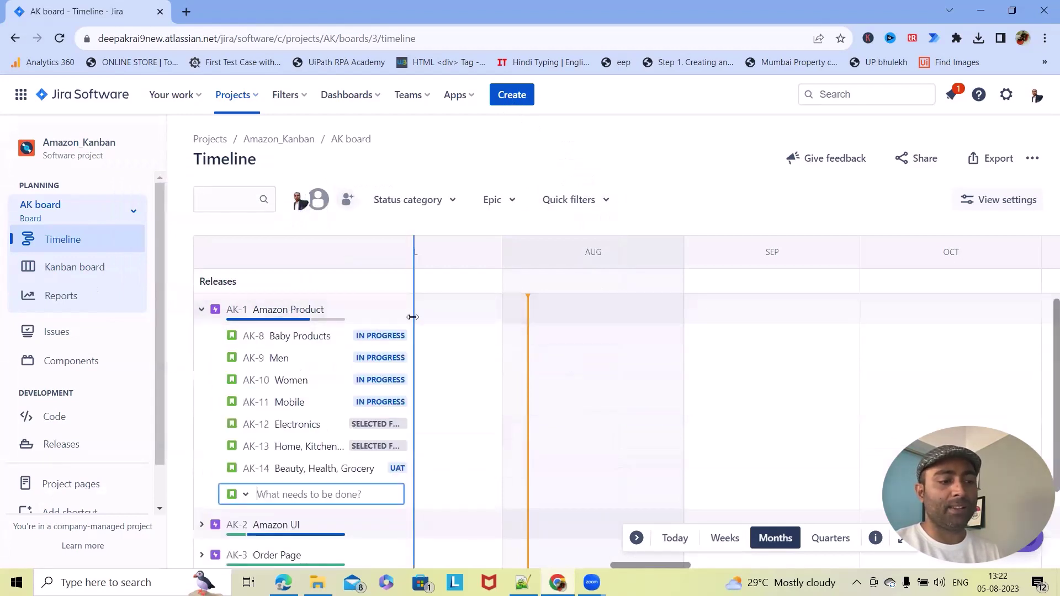
click(246, 497)
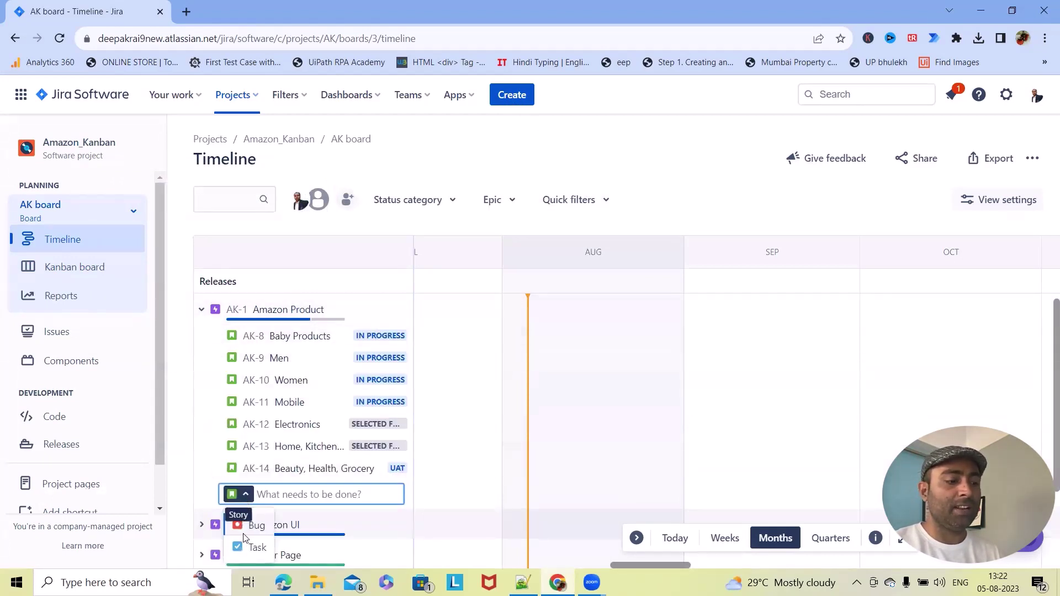
click(204, 317)
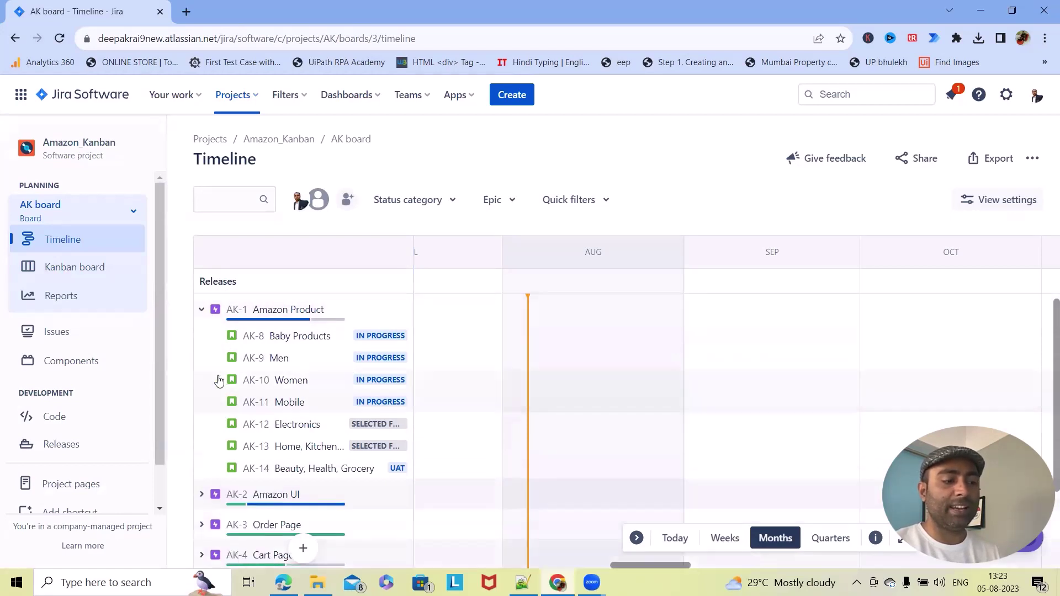
click(202, 310)
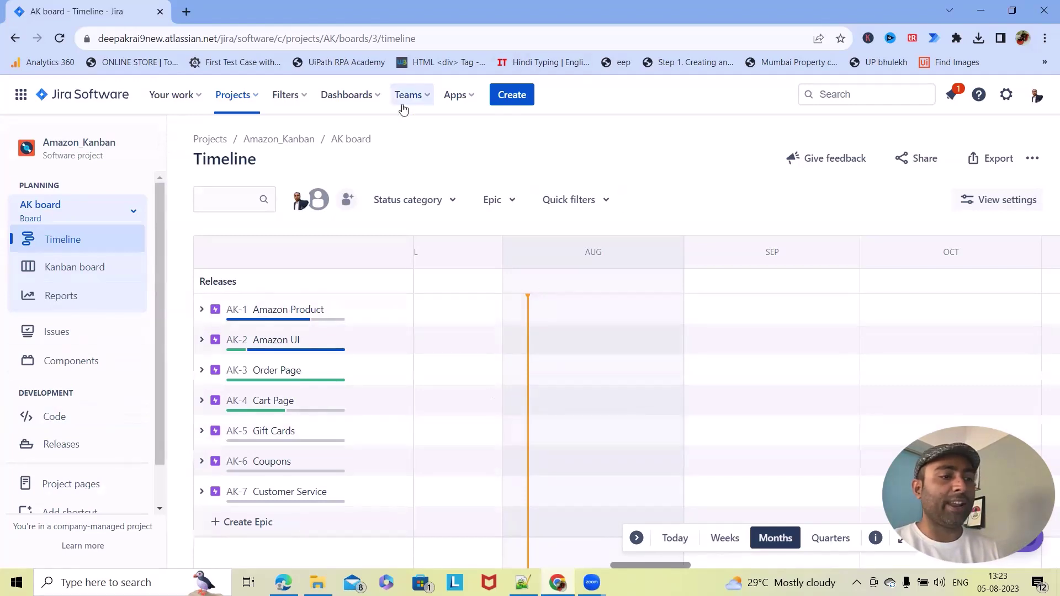
Go through Policy management to the Nikita_Demo (ND) project and show its backlog.
click(254, 100)
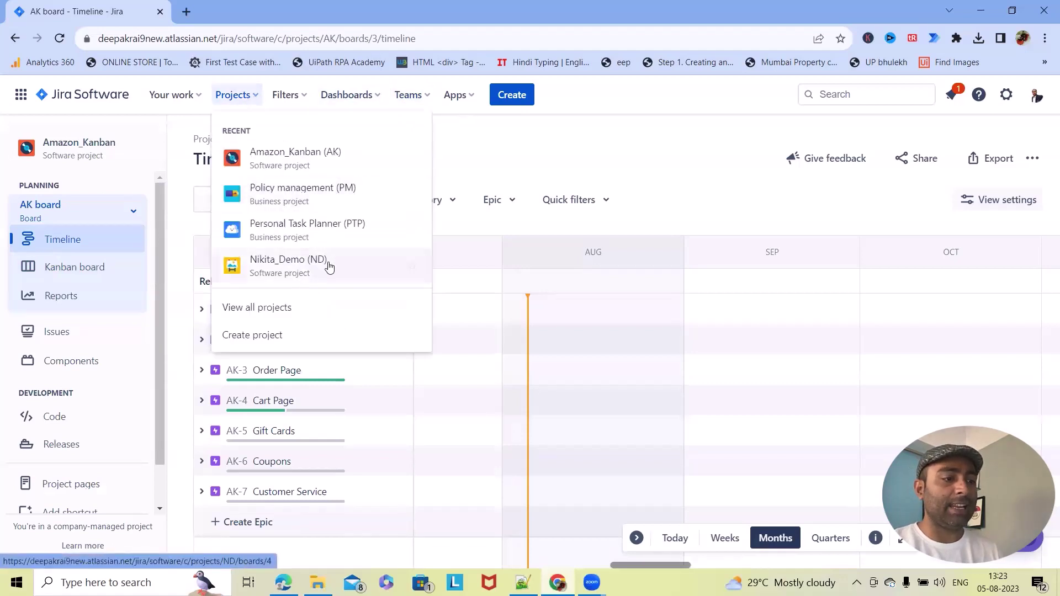
click(310, 190)
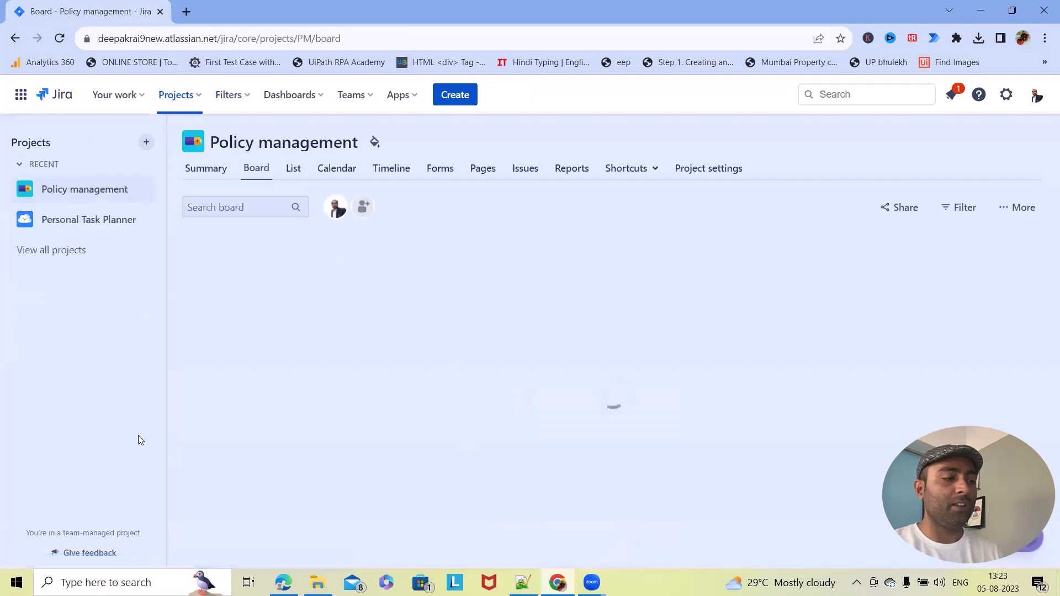
click(195, 97)
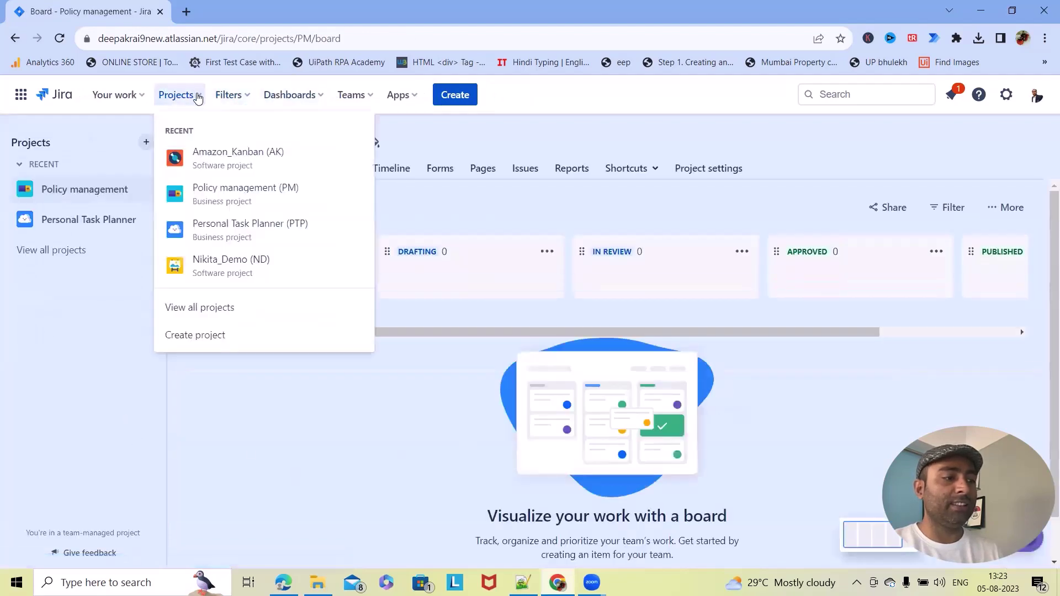
click(246, 266)
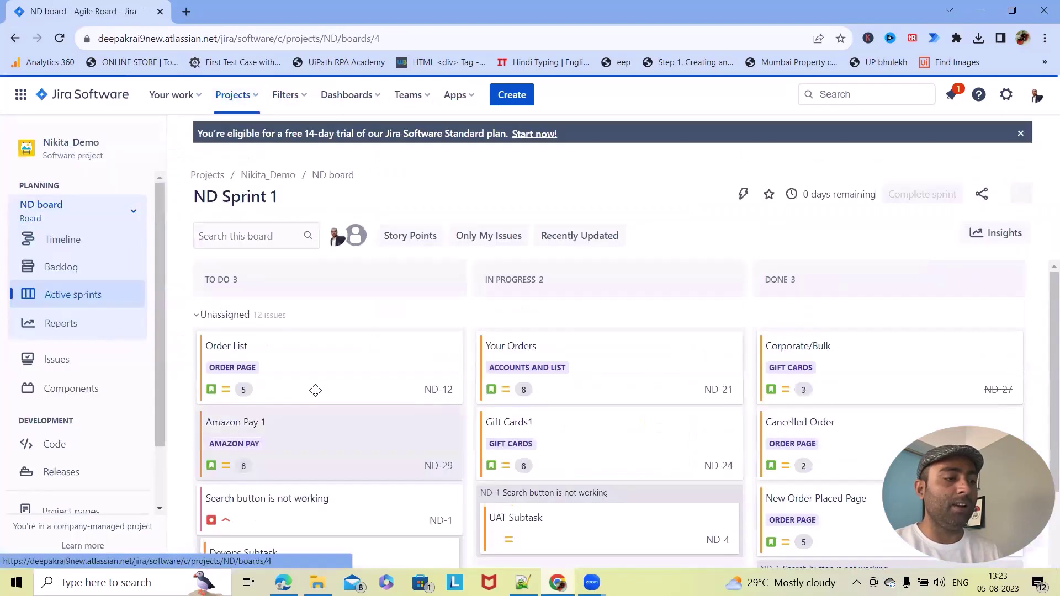
click(58, 266)
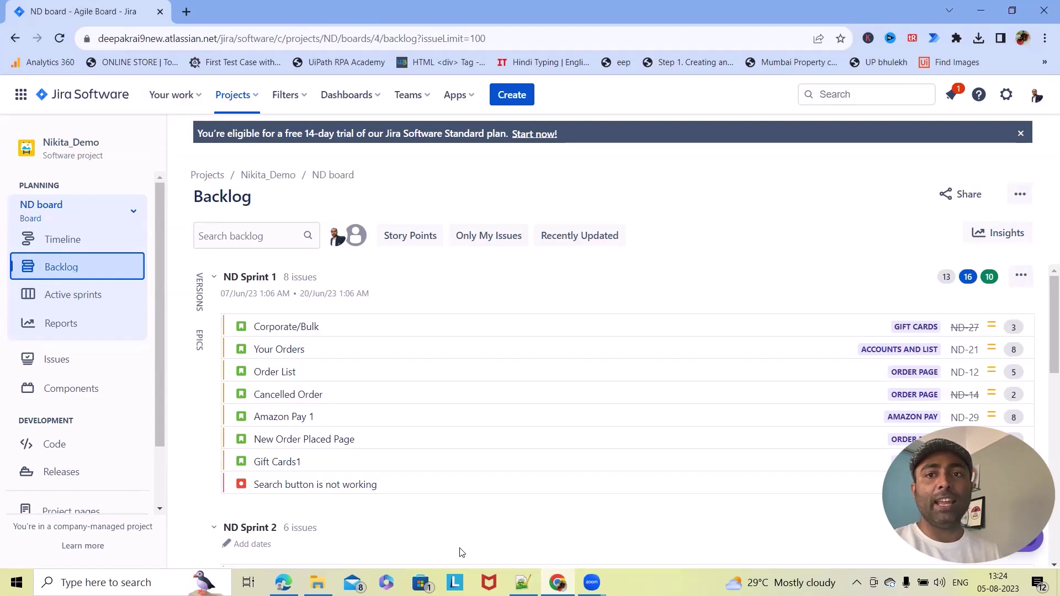
Begin a new epic with Epic Name and Summary both 'This is an Epic'.
click(512, 97)
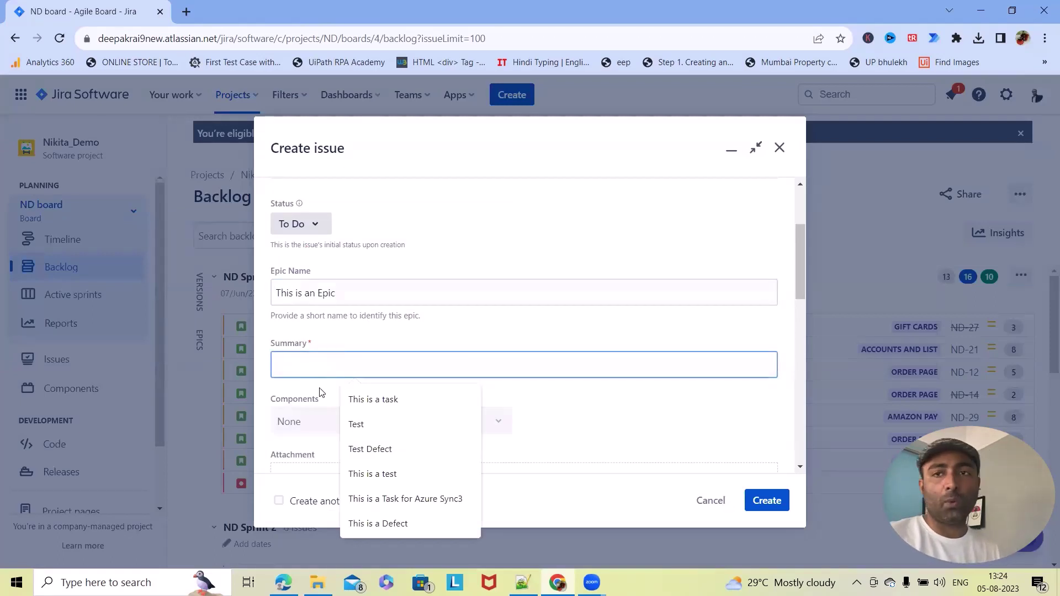
drag(338, 293, 162, 294)
key(ctrl+c)
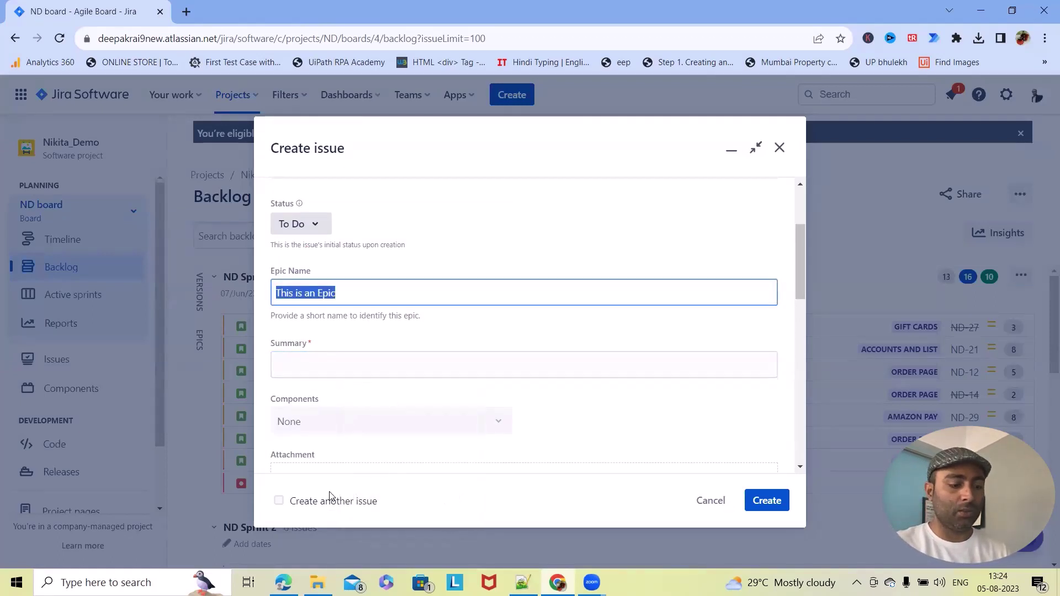
click(335, 366)
key(ctrl+v)
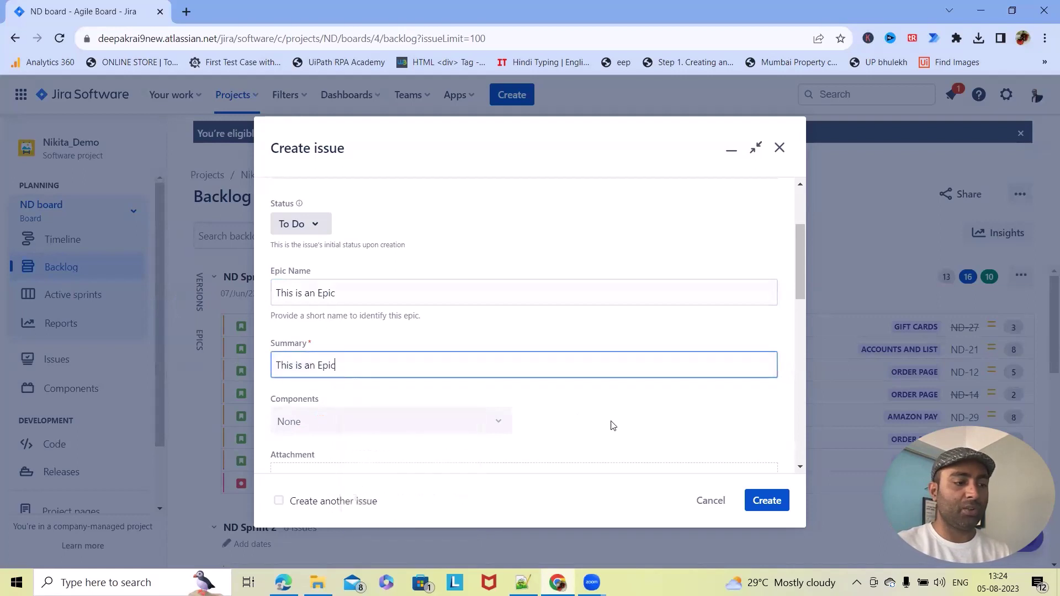
scroll(612, 426, down, 3)
click(312, 380)
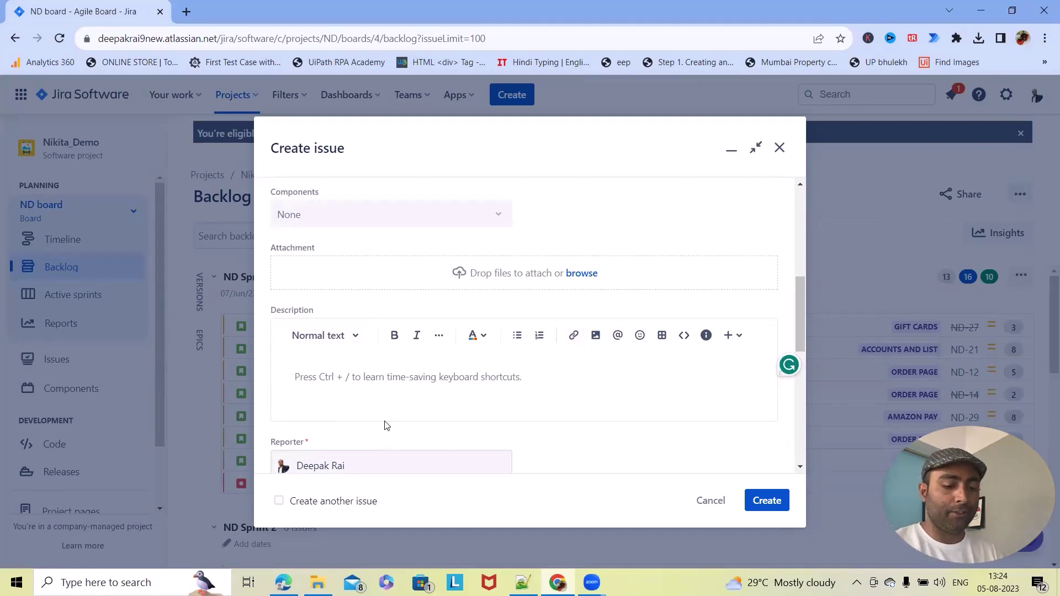
Write the description: 'AS a product owner I want below task is to be completed.', 'Calling(Audio and video)', 'DOD: Developer and QA'.
text(AS )
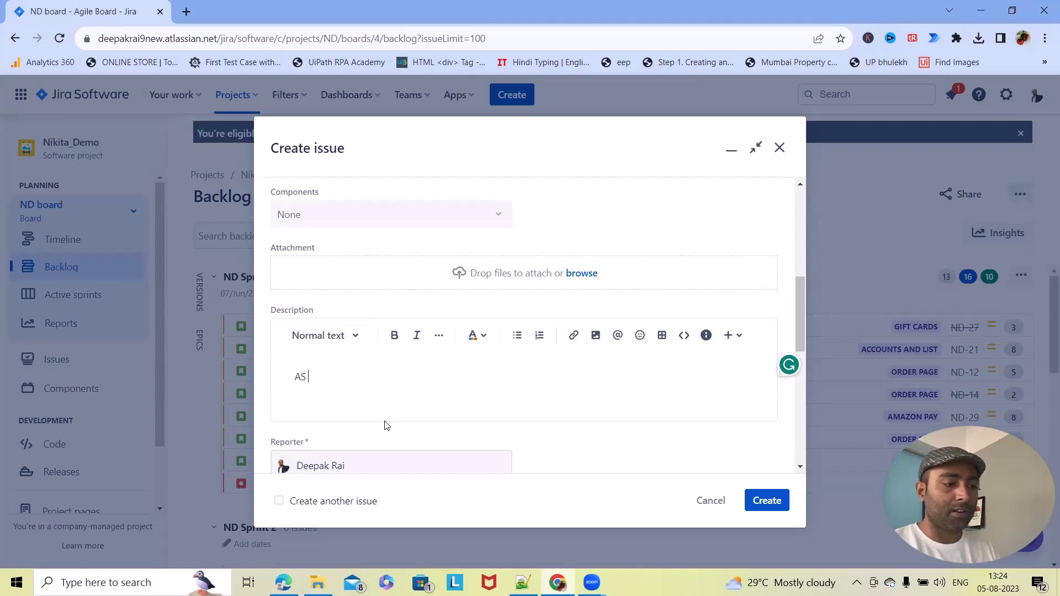
text(a product owner I want this)
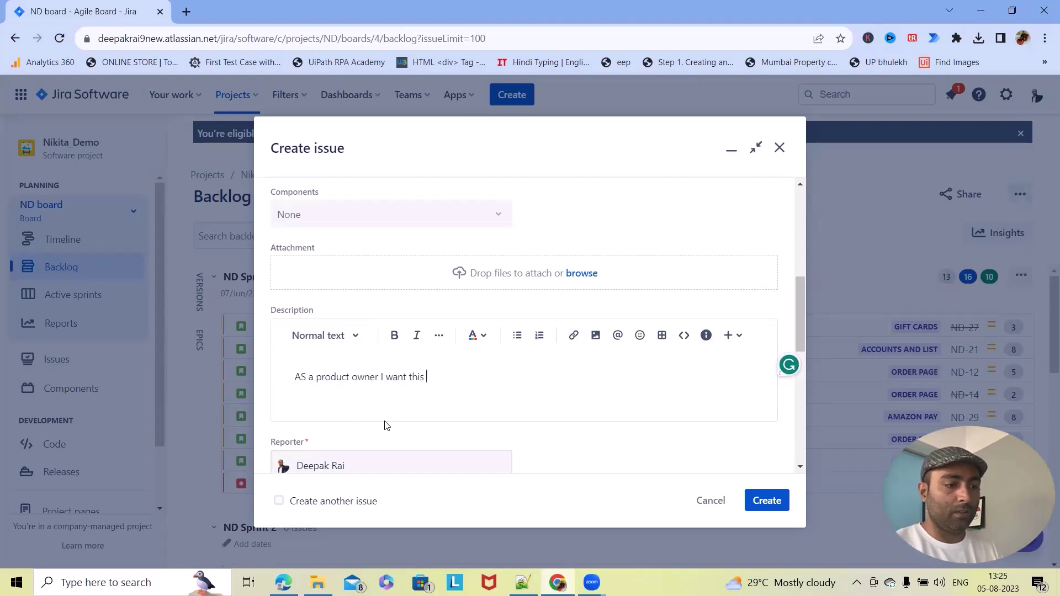
key(BackSpace)
key(BackSpace)
key(BackSpace)
key(BackSpace)
text(below)
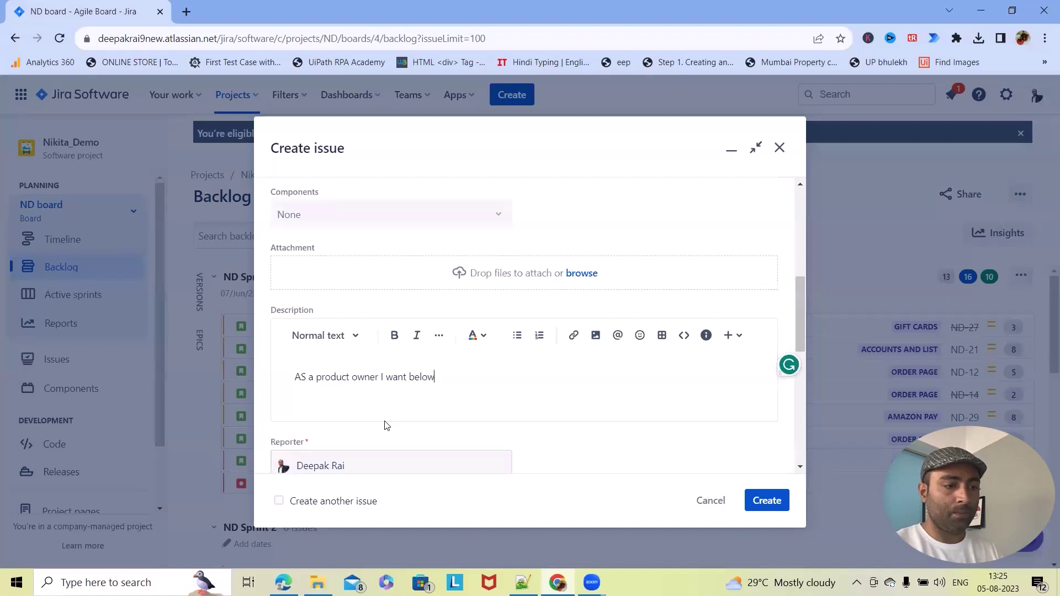
text( task i)
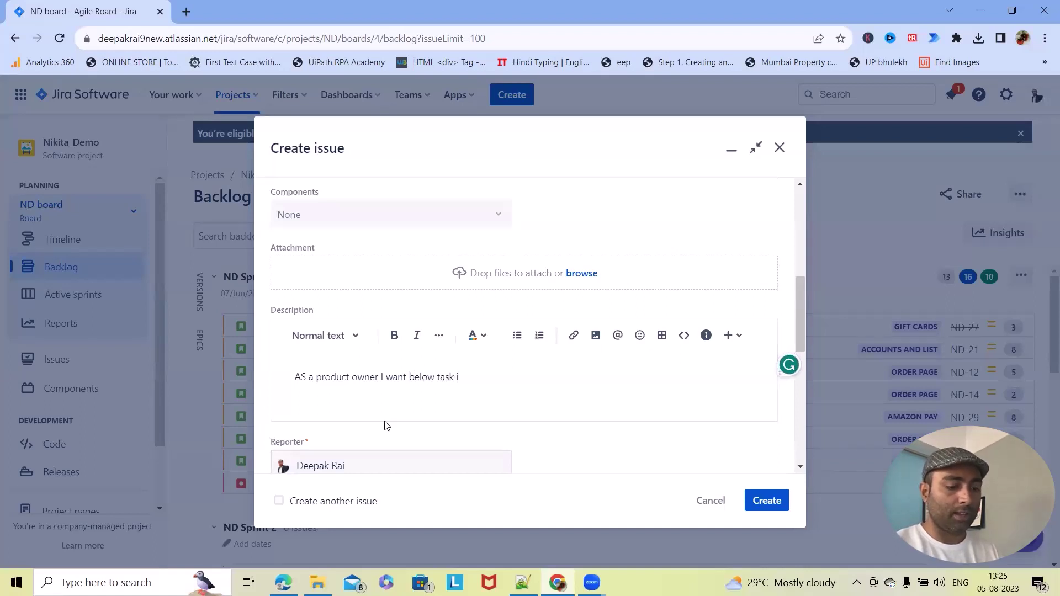
text(s to be completed.)
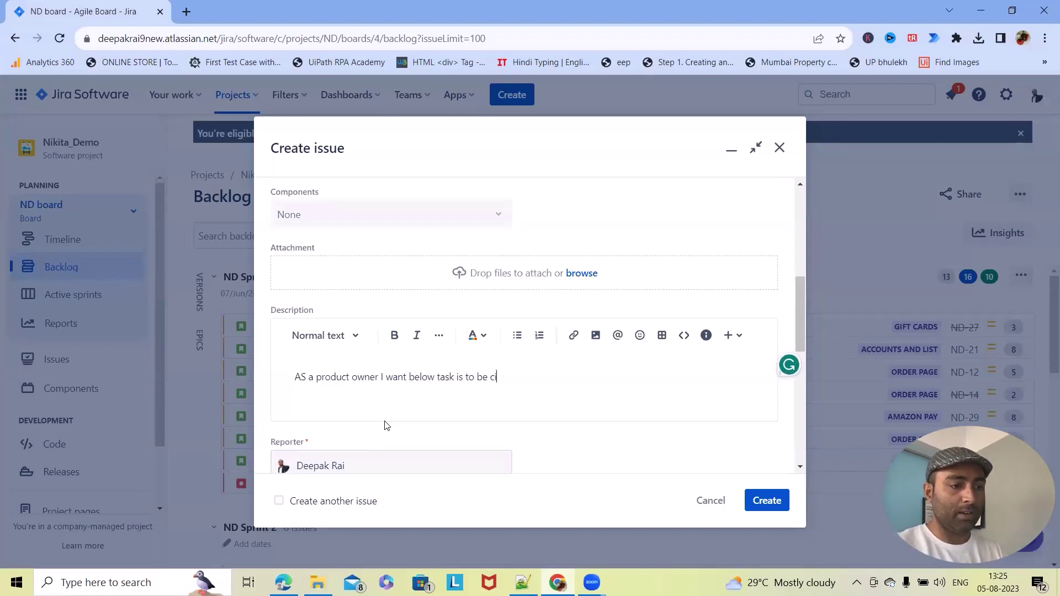
key(Return)
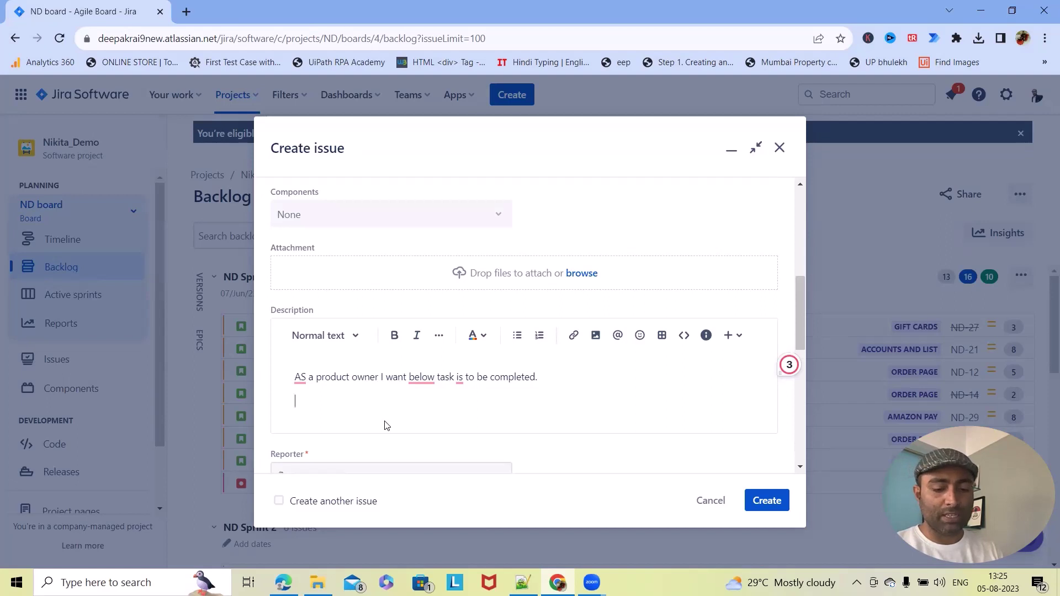
text(Calling)
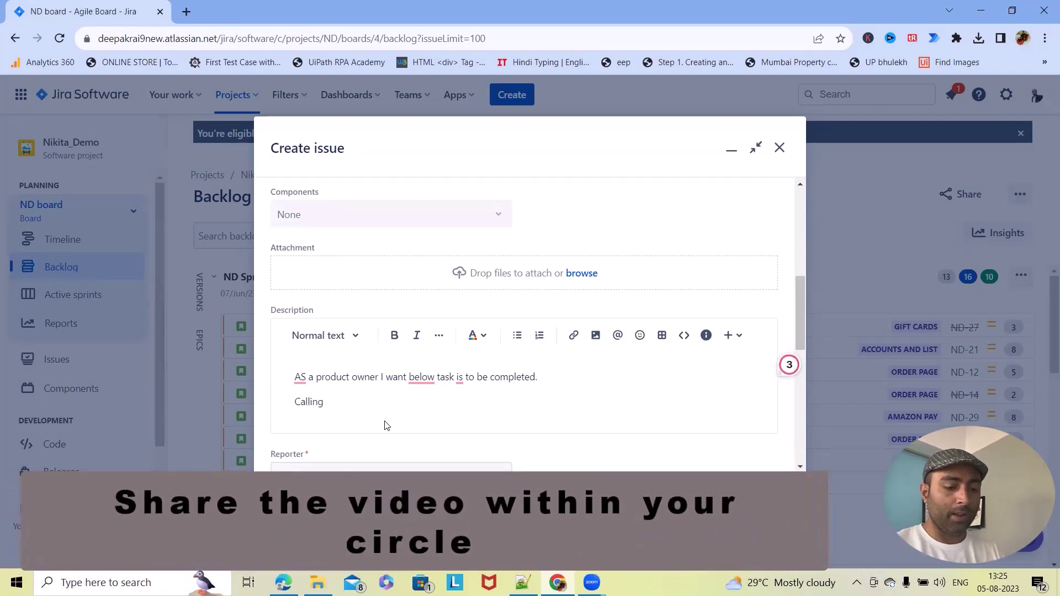
text((Audi)
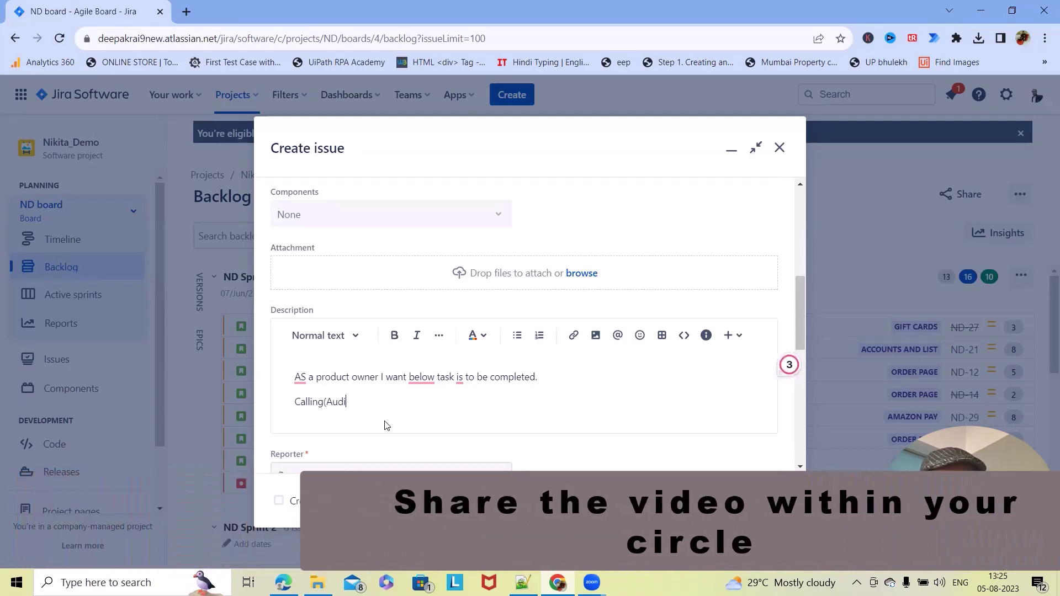
text(o and video))
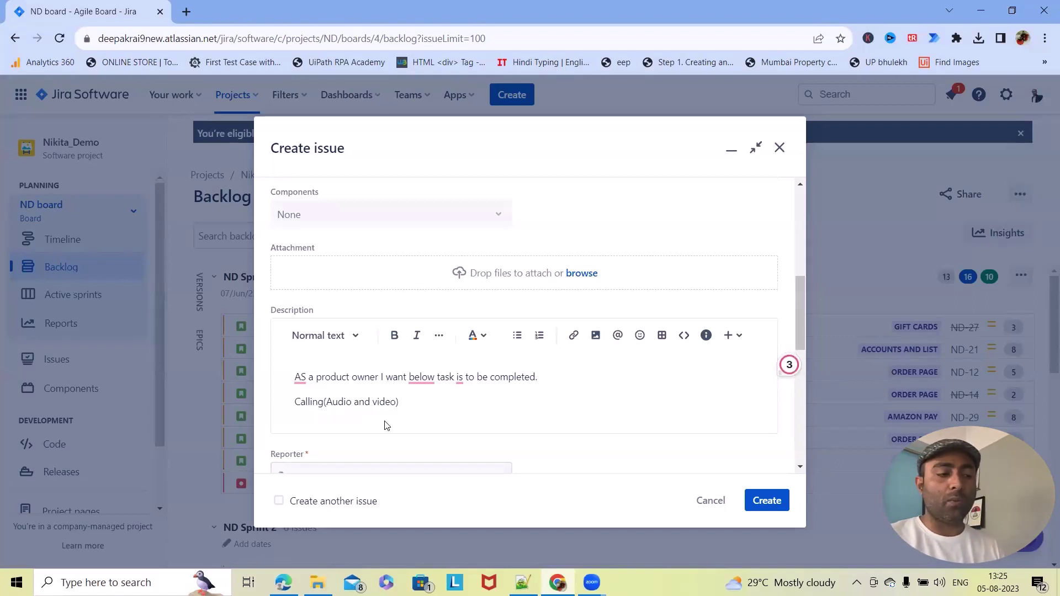
key(Return)
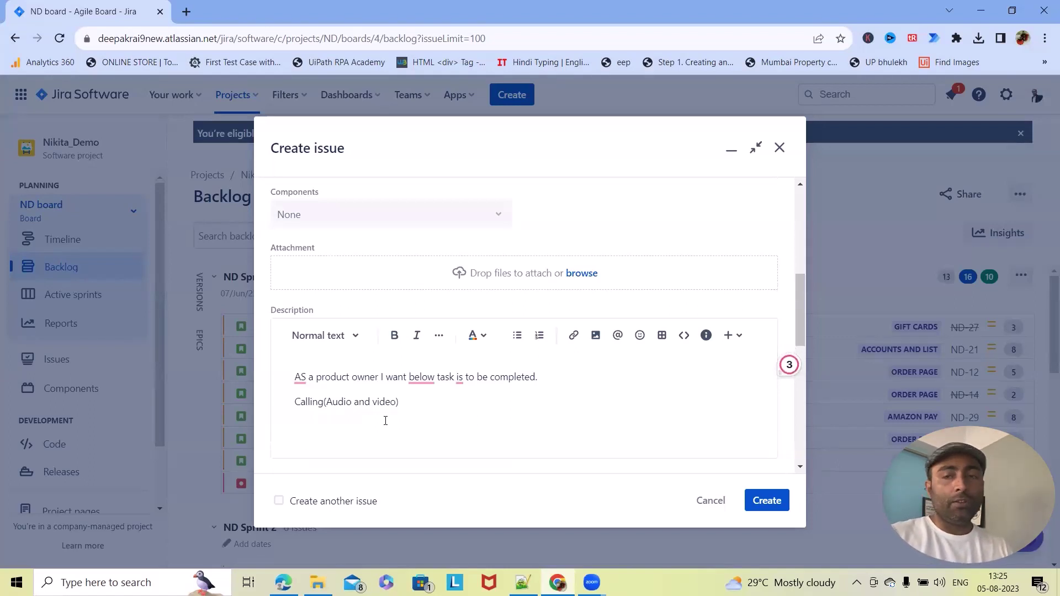
text(DOD)
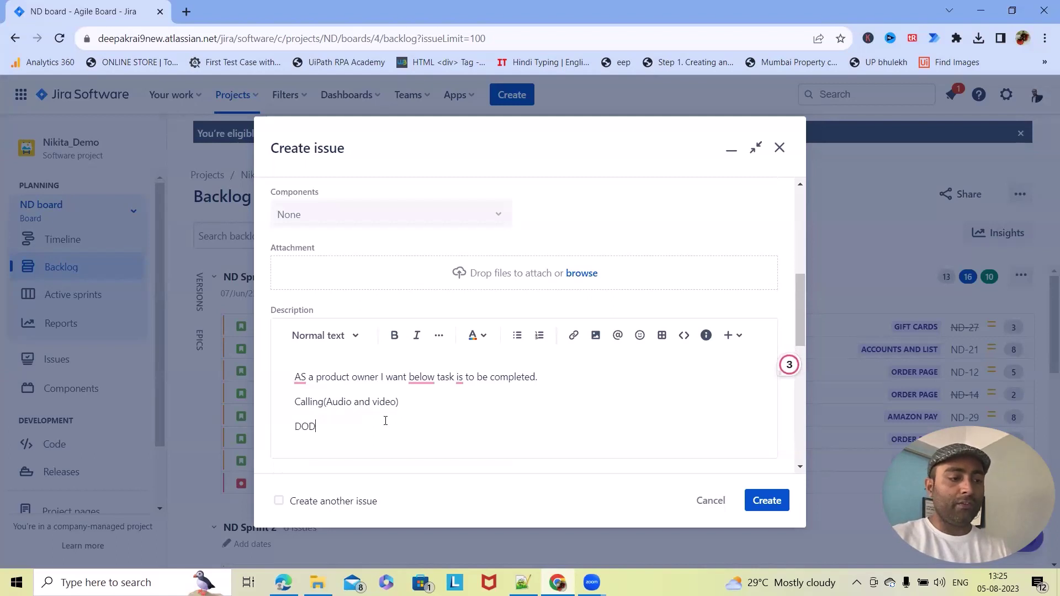
text(:)
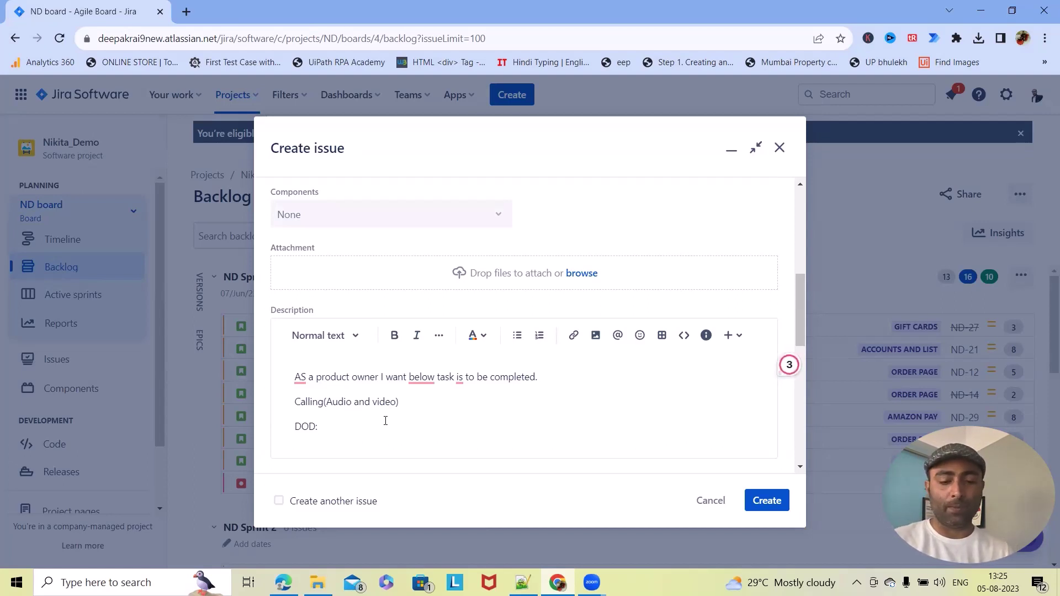
text(DEv)
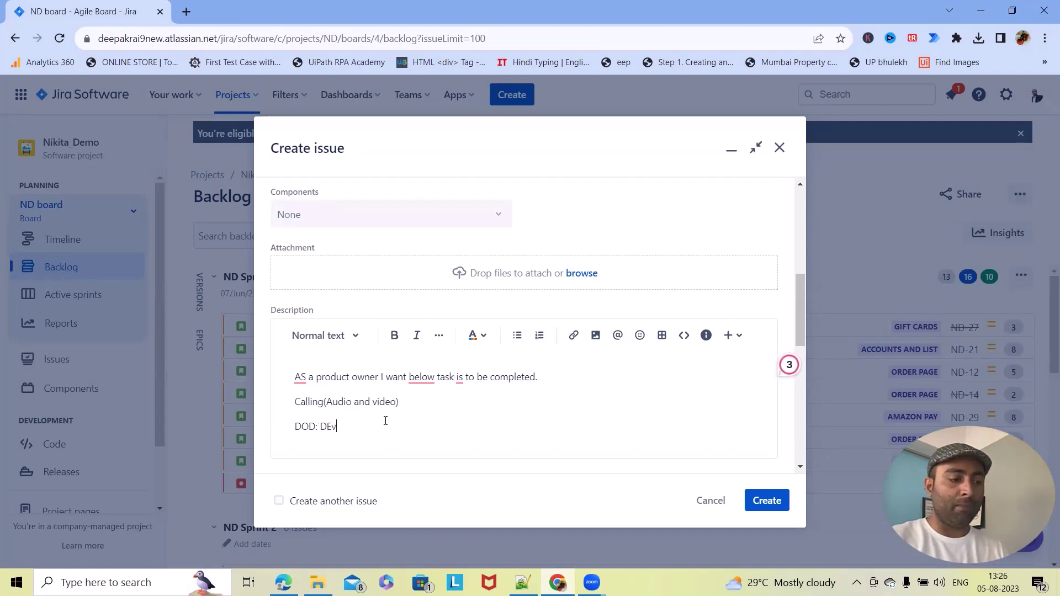
key(BackSpace)
key(BackSpace)
text(eveloper and)
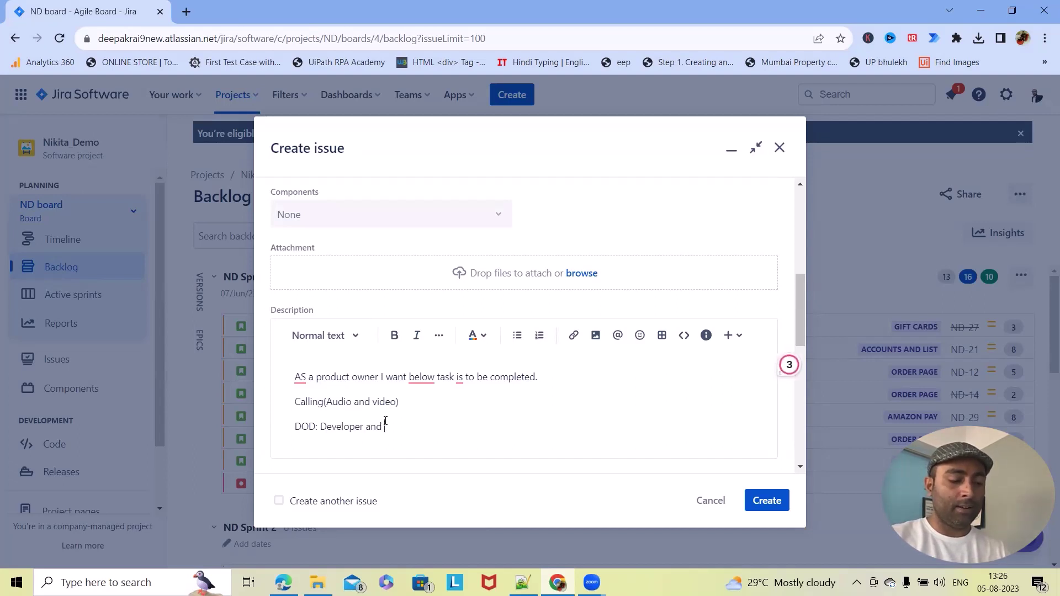
text( QA)
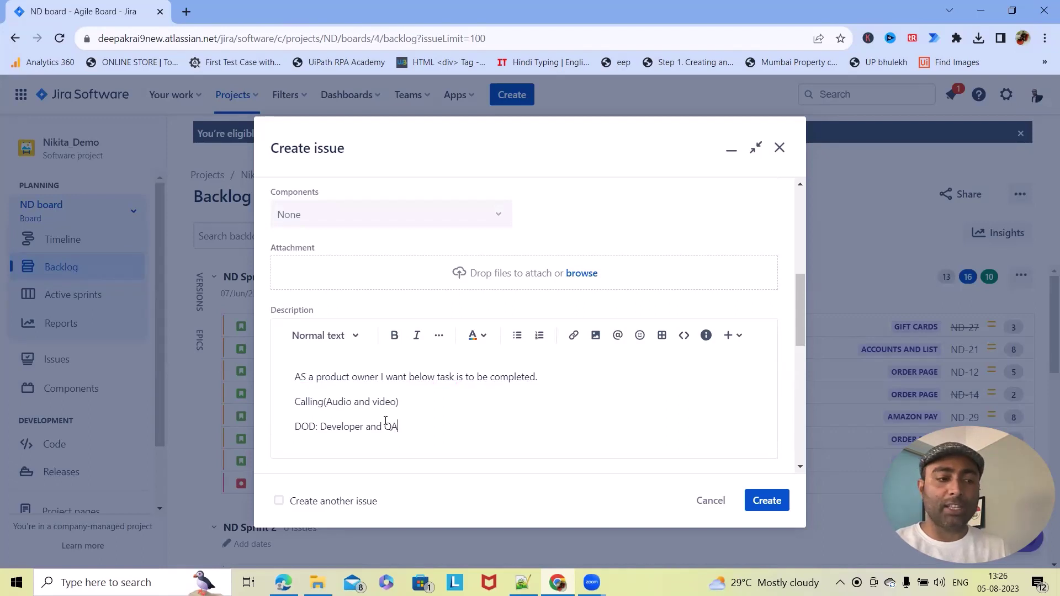
Create the epic with priority Medium and no labels, producing ND-32.
scroll(481, 267, down, 4)
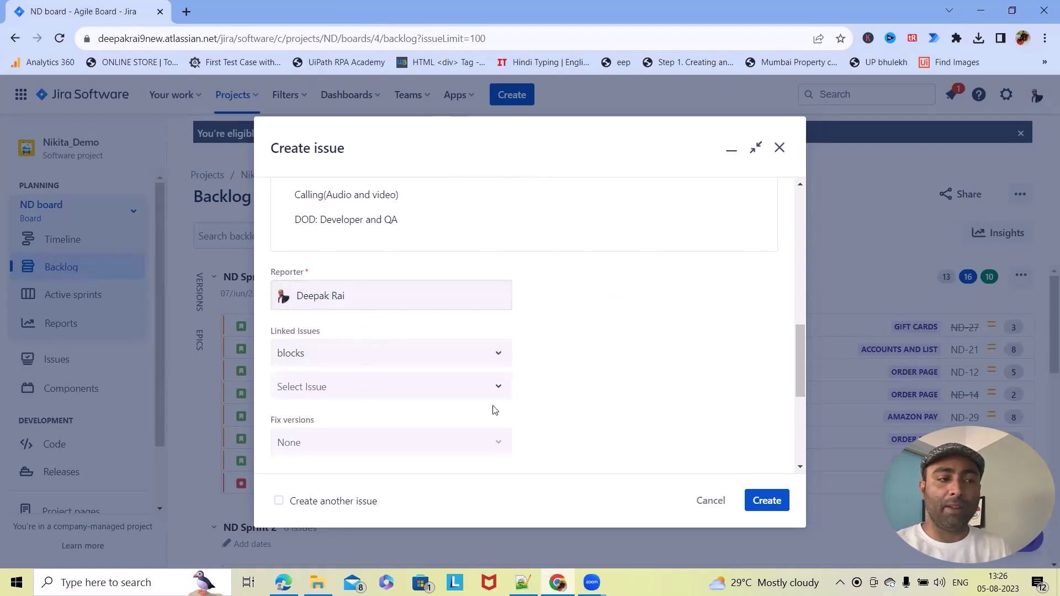
scroll(478, 403, down, 1)
scroll(478, 404, down, 3)
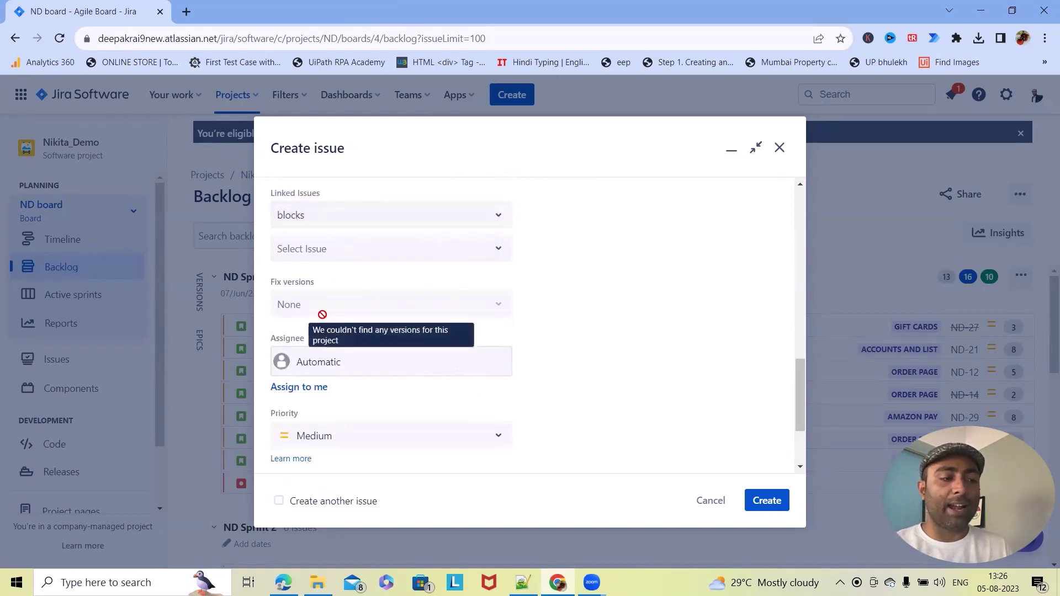
scroll(320, 315, down, 1)
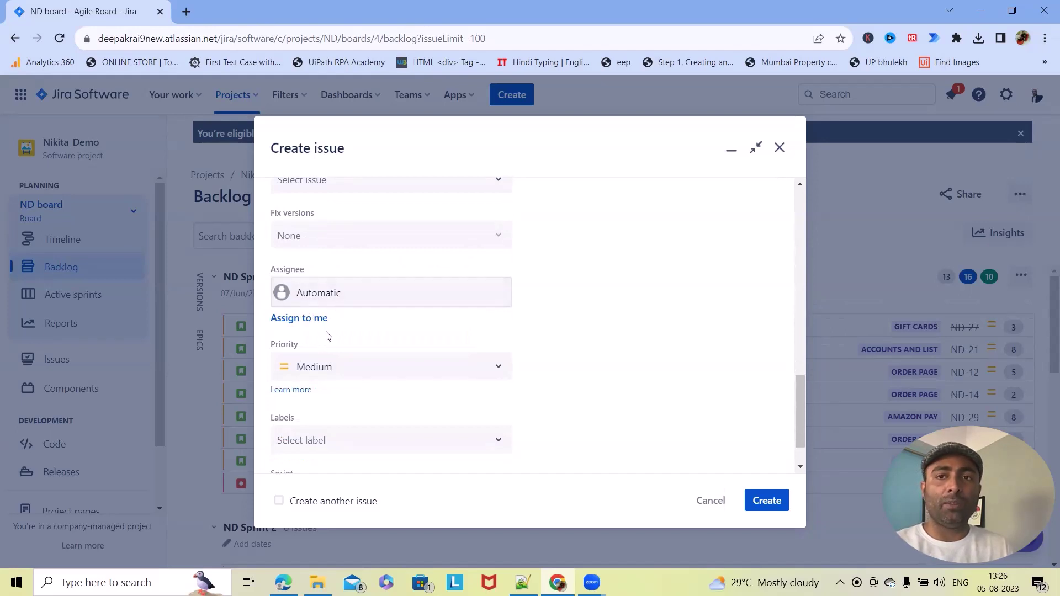
scroll(348, 310, down, 1)
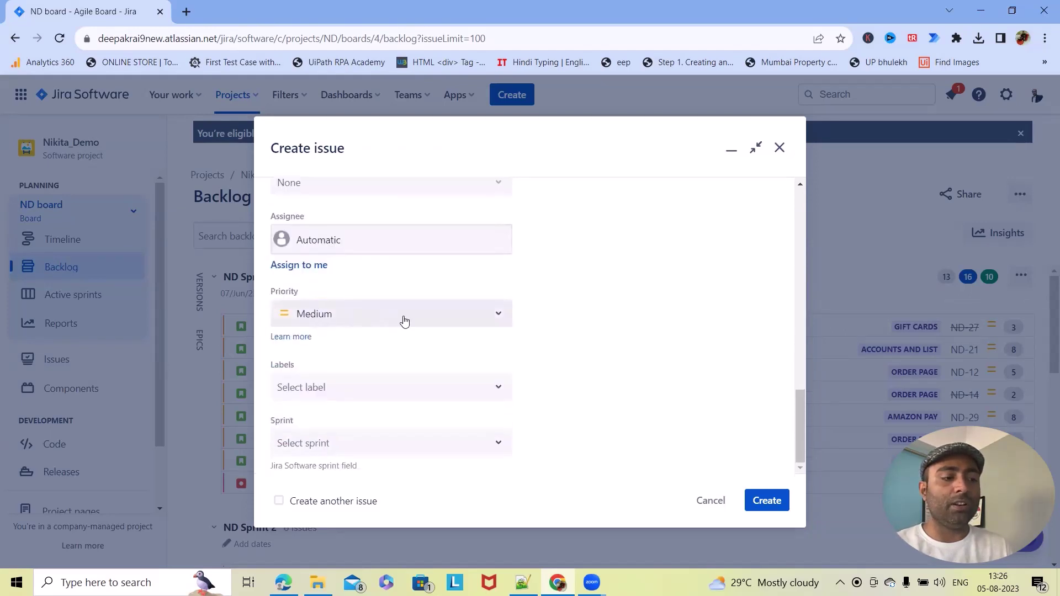
click(448, 320)
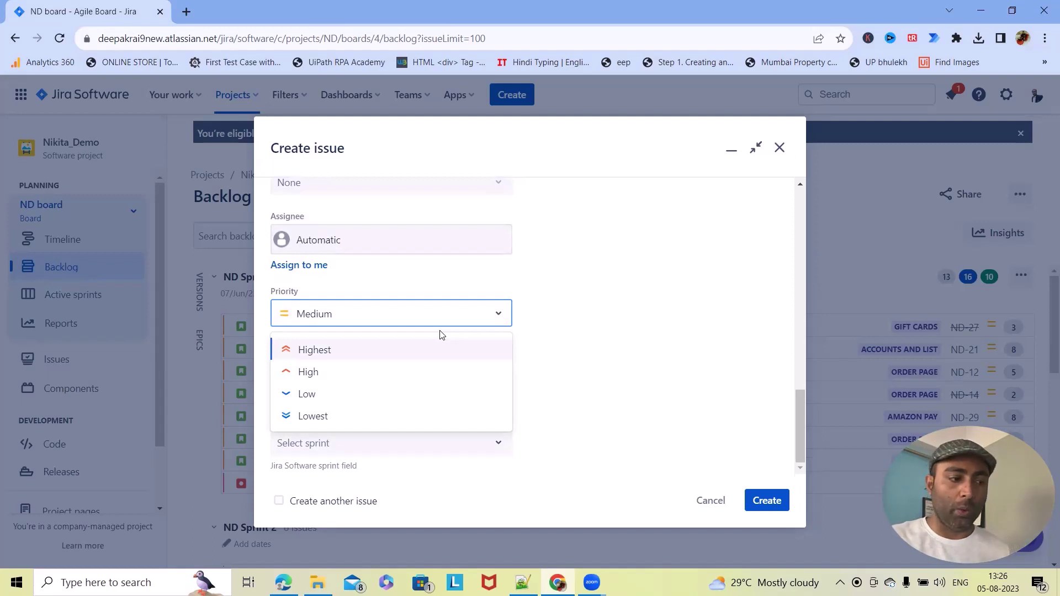
click(729, 346)
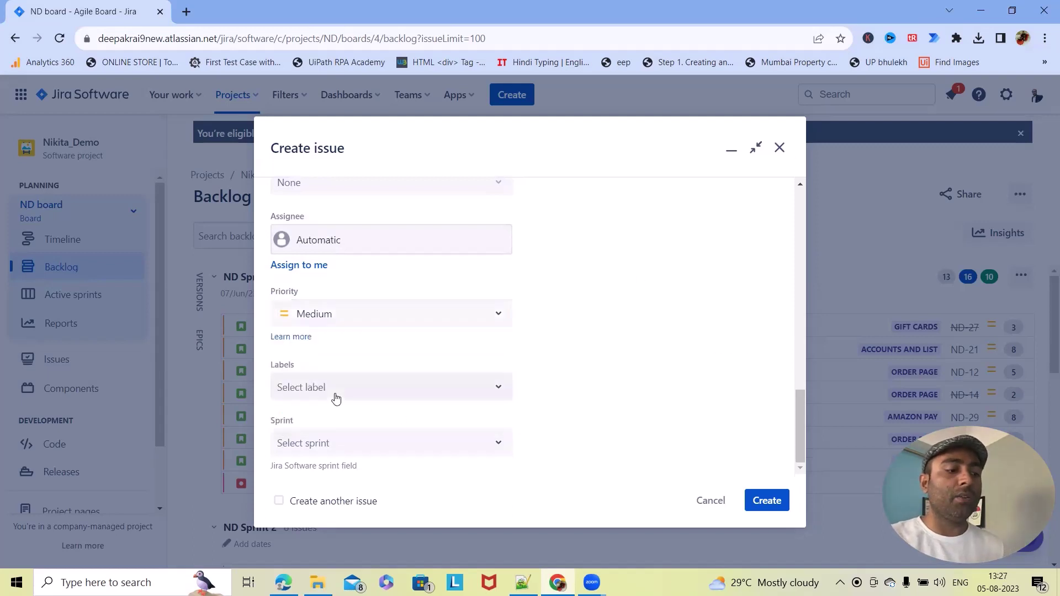
click(365, 394)
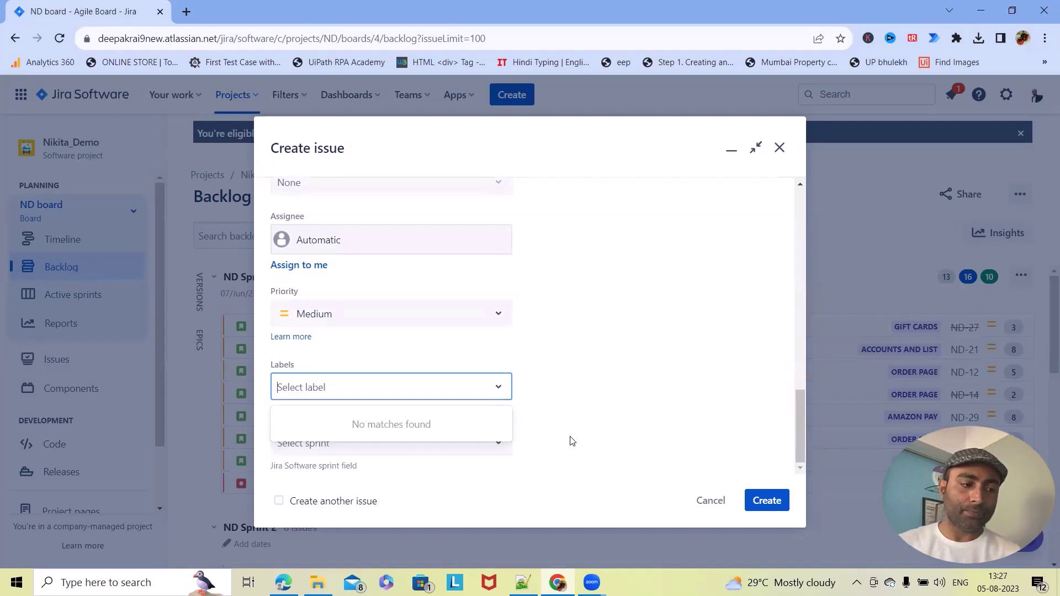
click(537, 431)
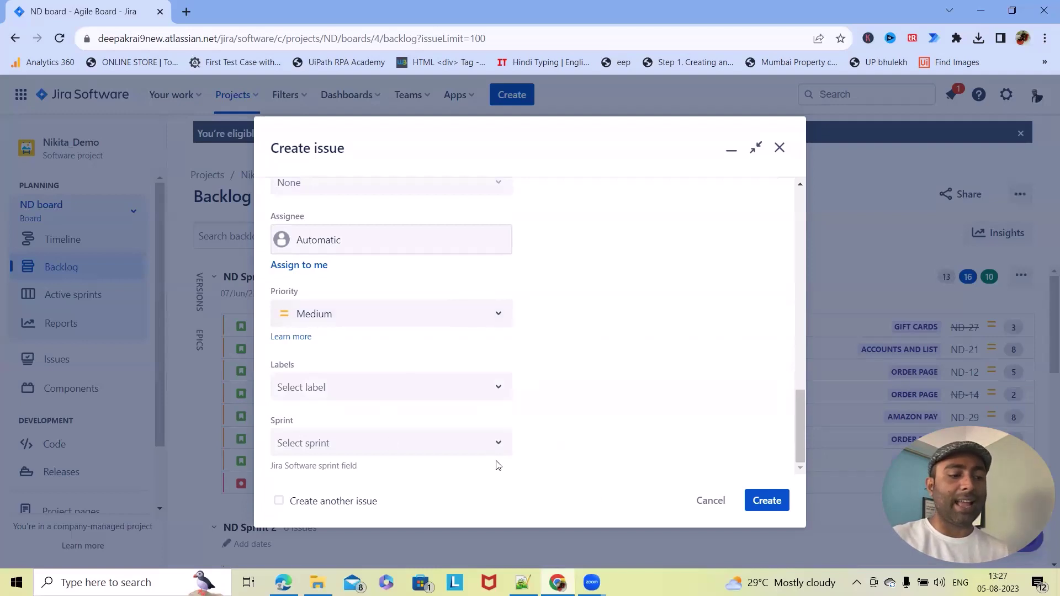
click(783, 504)
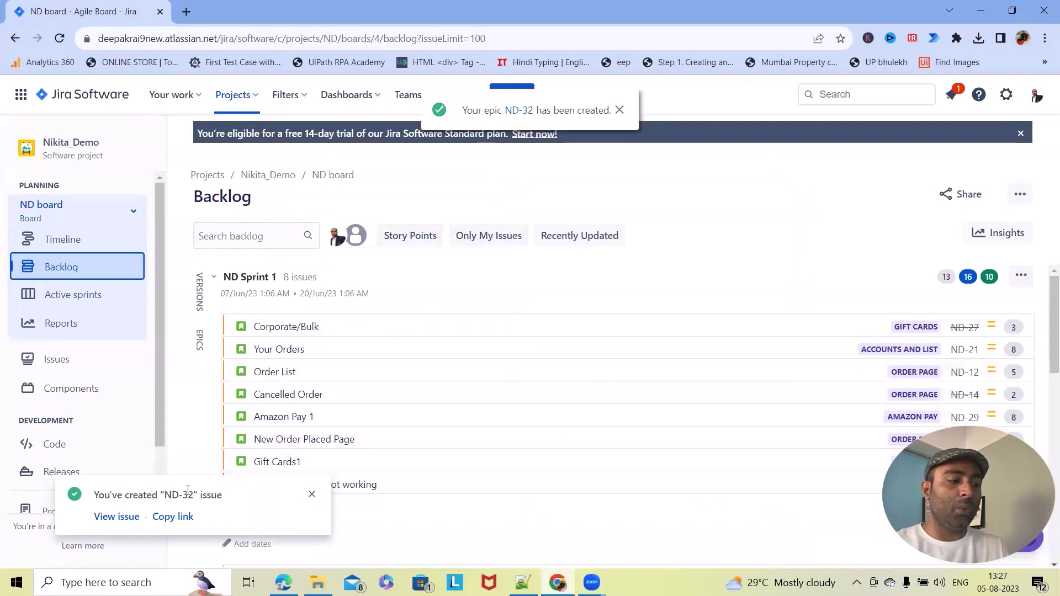
Open epic ND-32 from the creation notification.
click(523, 112)
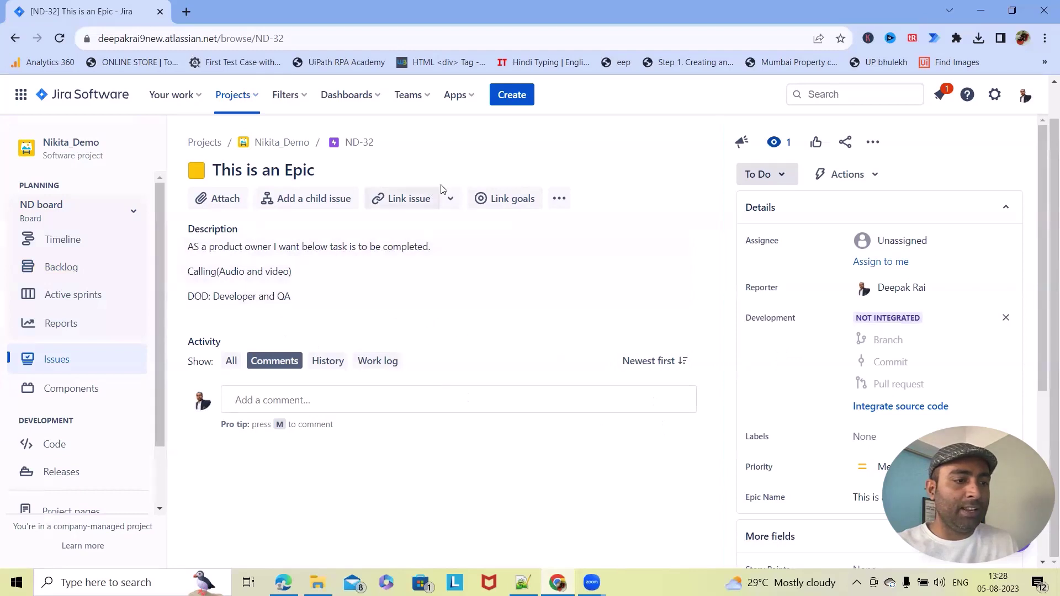
Add child issues 'Task' (type Task, ND-33) and 'Story' (type Story, ND-34) to ND-32.
click(450, 200)
click(293, 203)
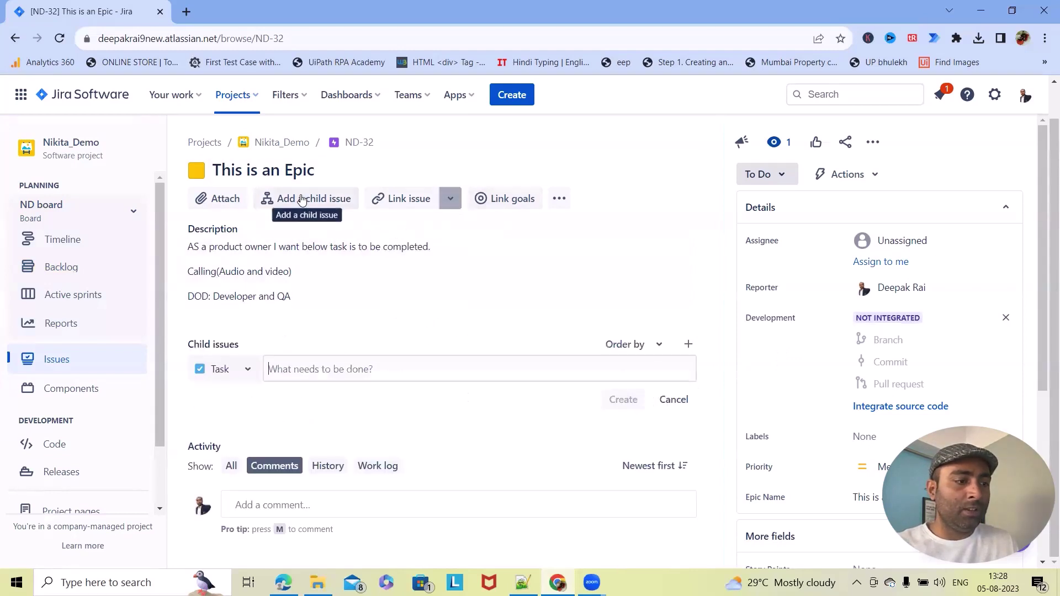
click(233, 372)
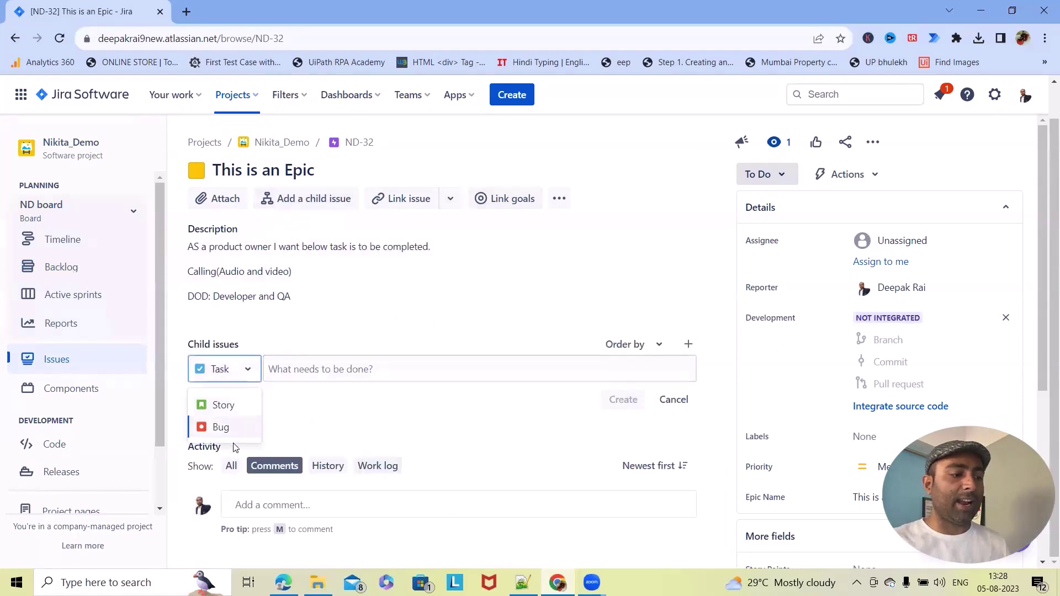
click(339, 369)
text(Task)
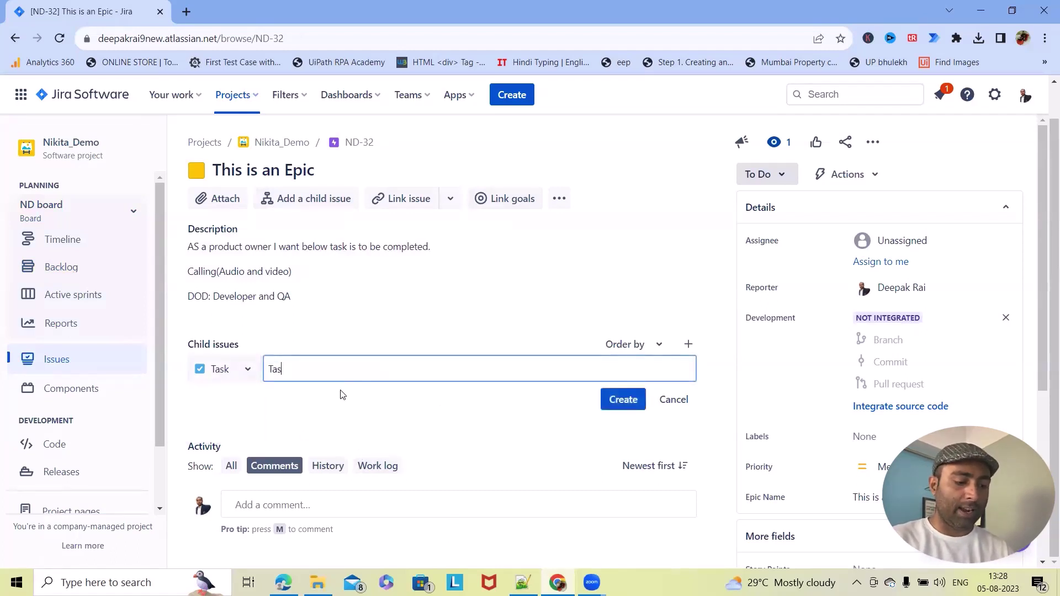
click(637, 400)
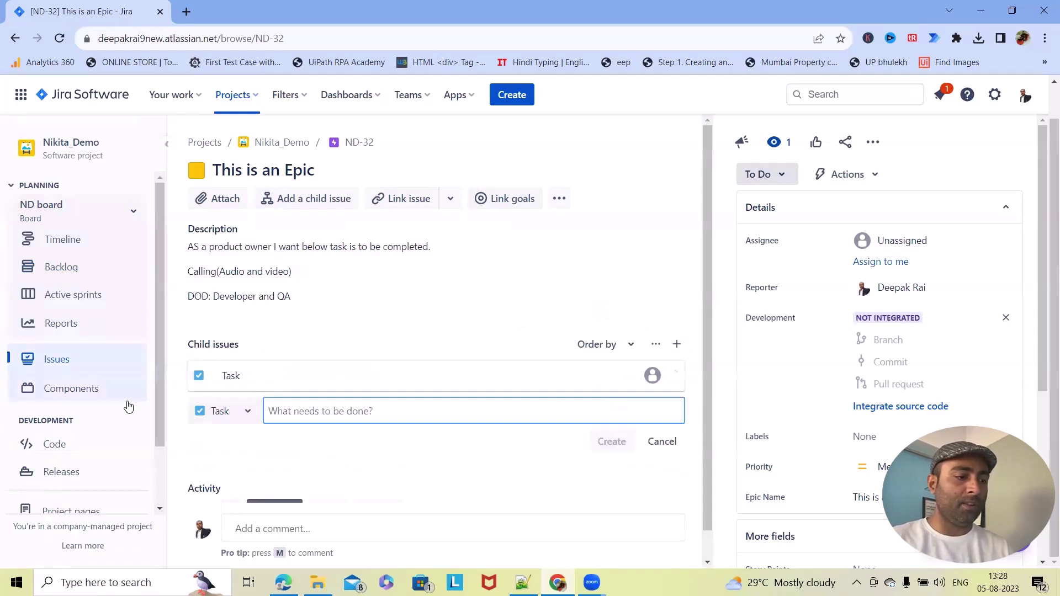
click(230, 411)
click(229, 448)
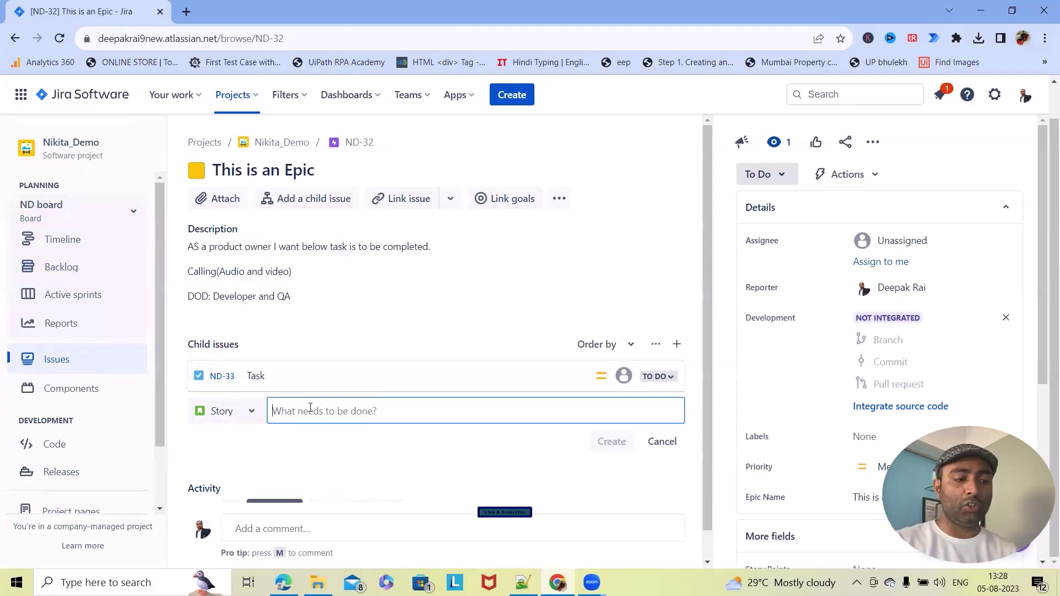
text(Stor)
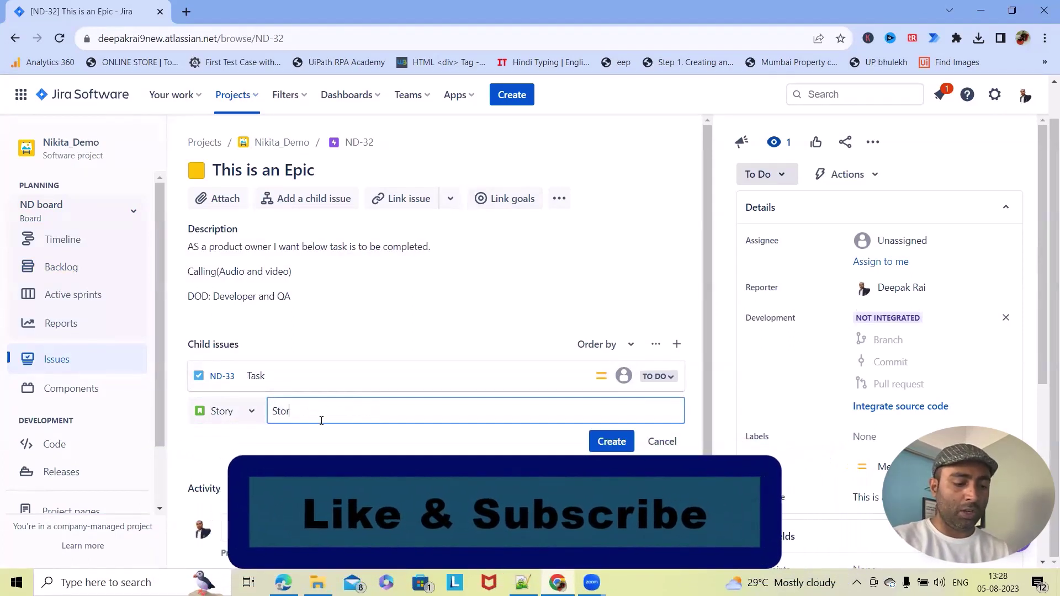
text(y)
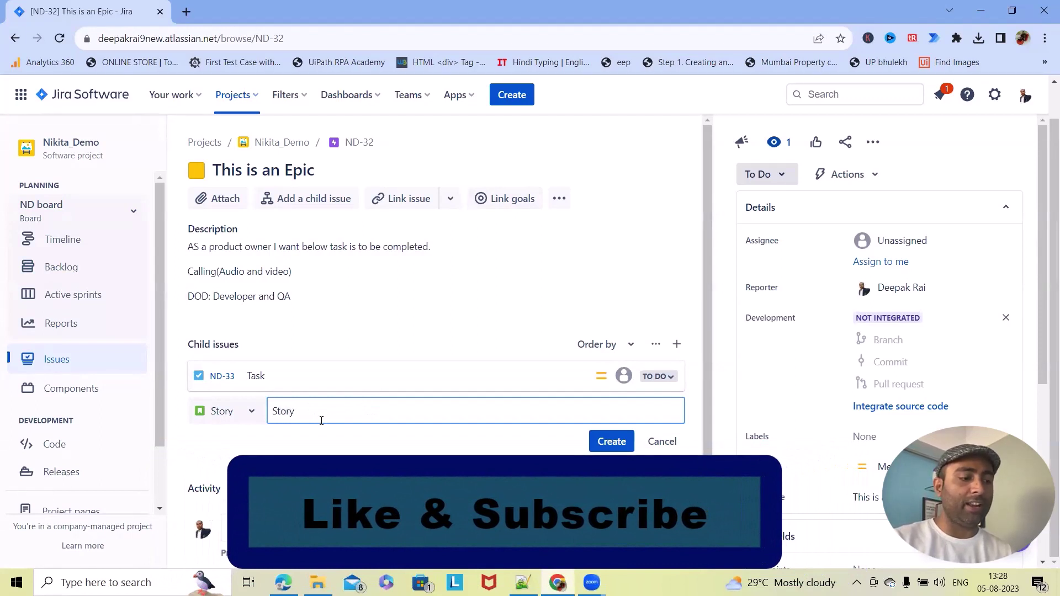
click(624, 444)
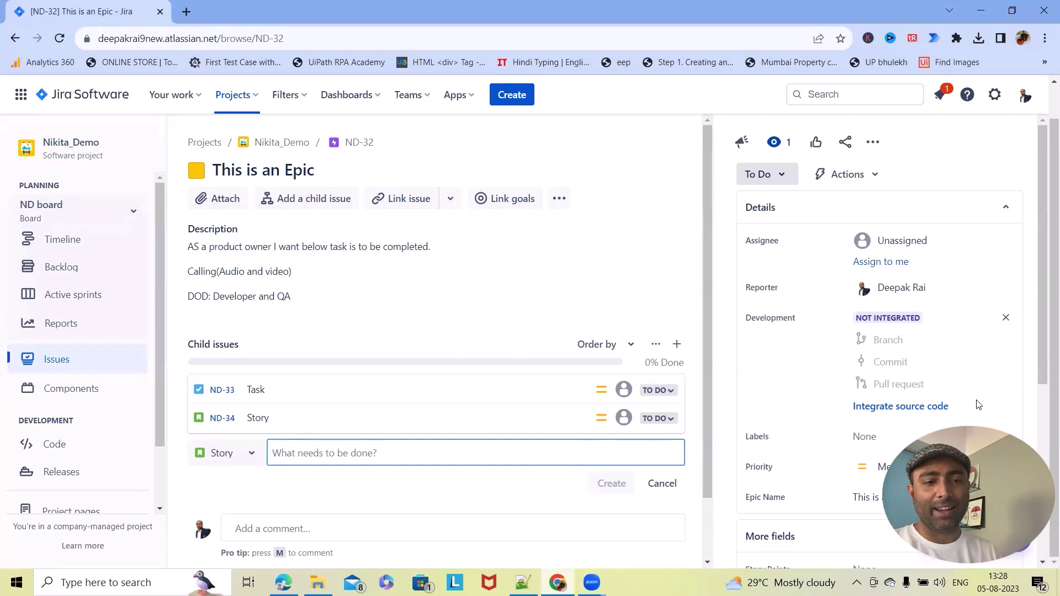
Set epic ND-32's priority to Highest in the Details panel.
scroll(883, 440, down, 5)
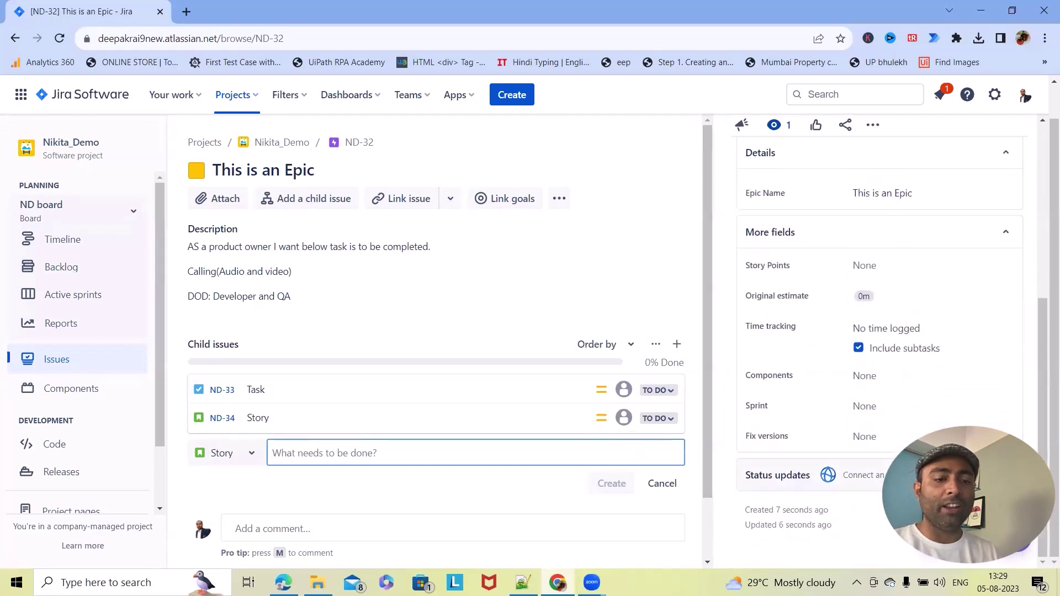
scroll(883, 439, up, 2)
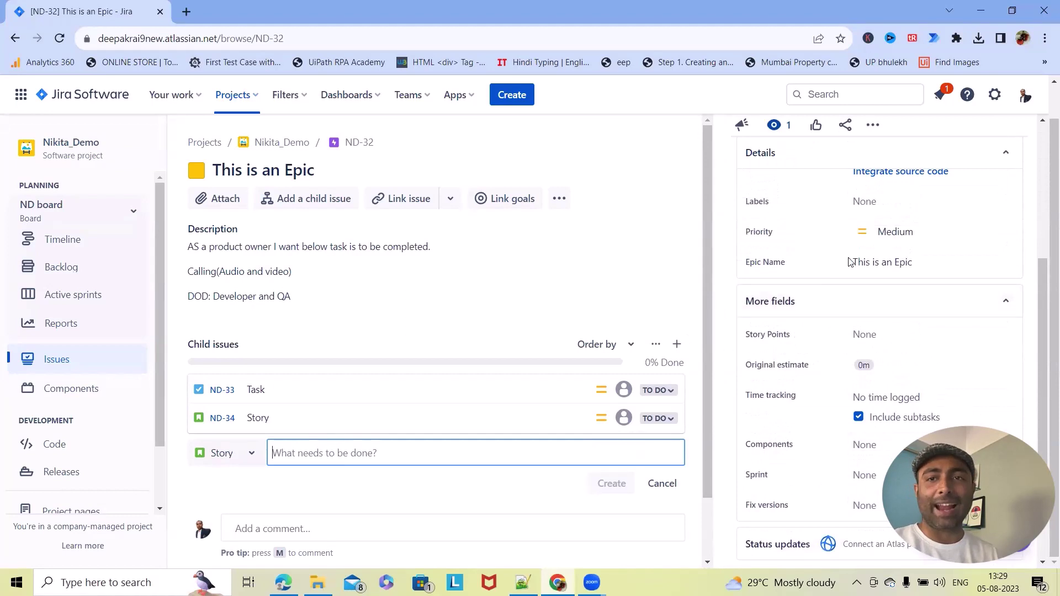
click(895, 234)
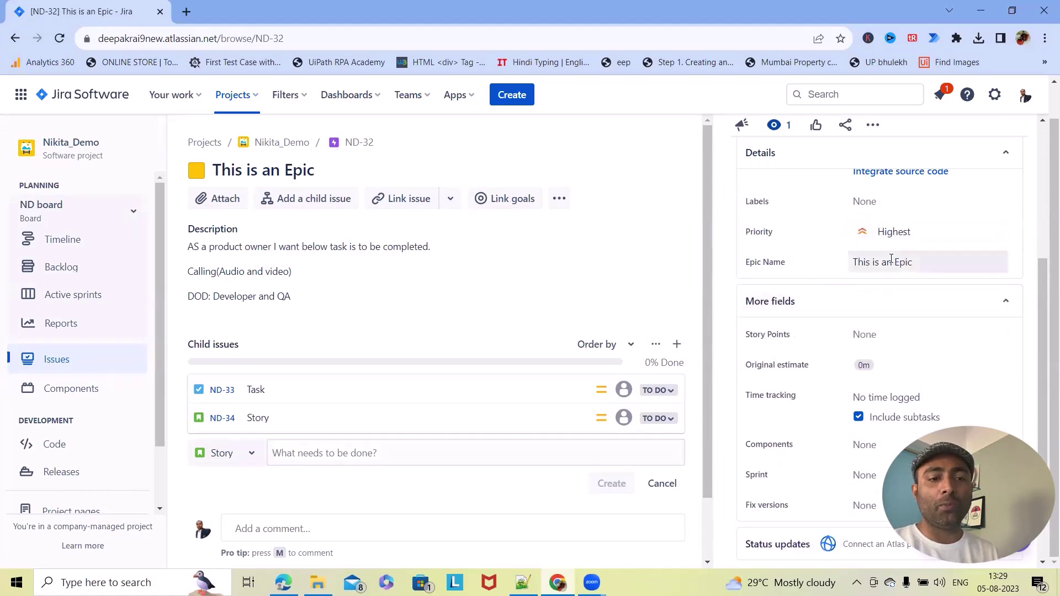
click(891, 265)
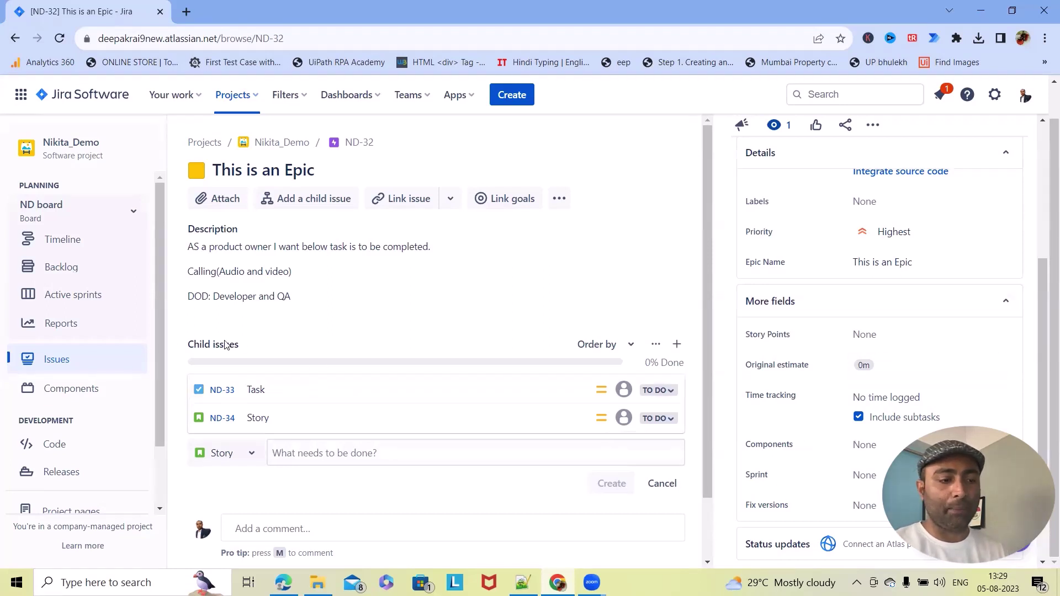
Post the comment 'comment' on epic ND-32.
scroll(492, 466, down, 2)
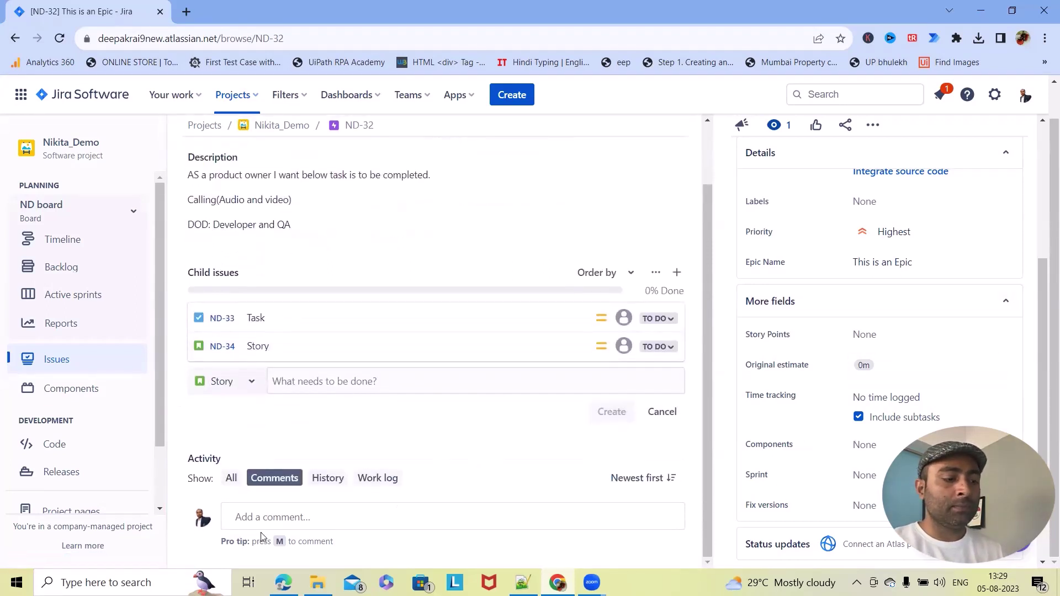
click(301, 519)
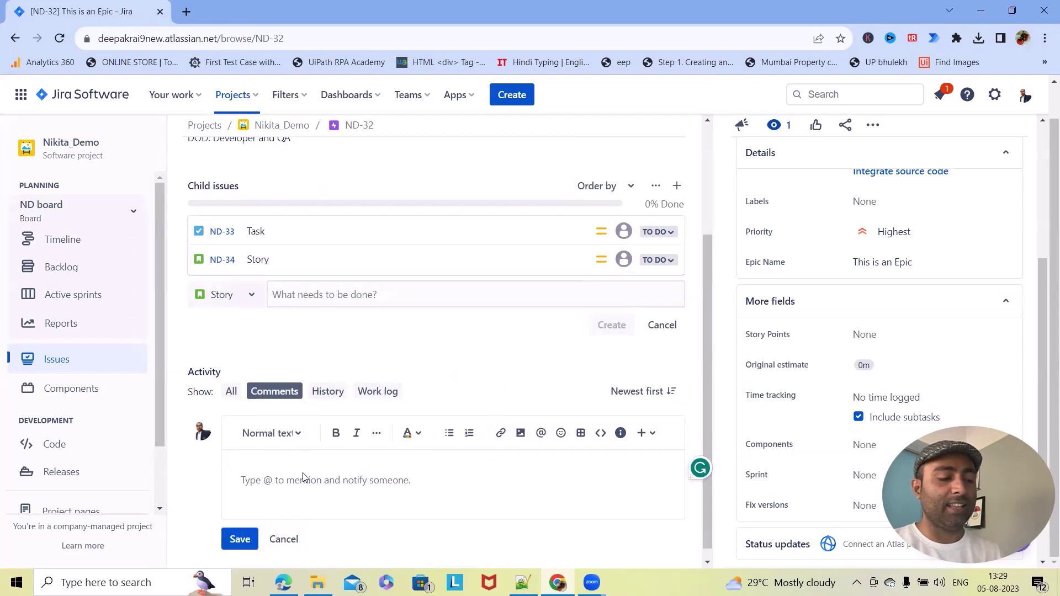
text(coom)
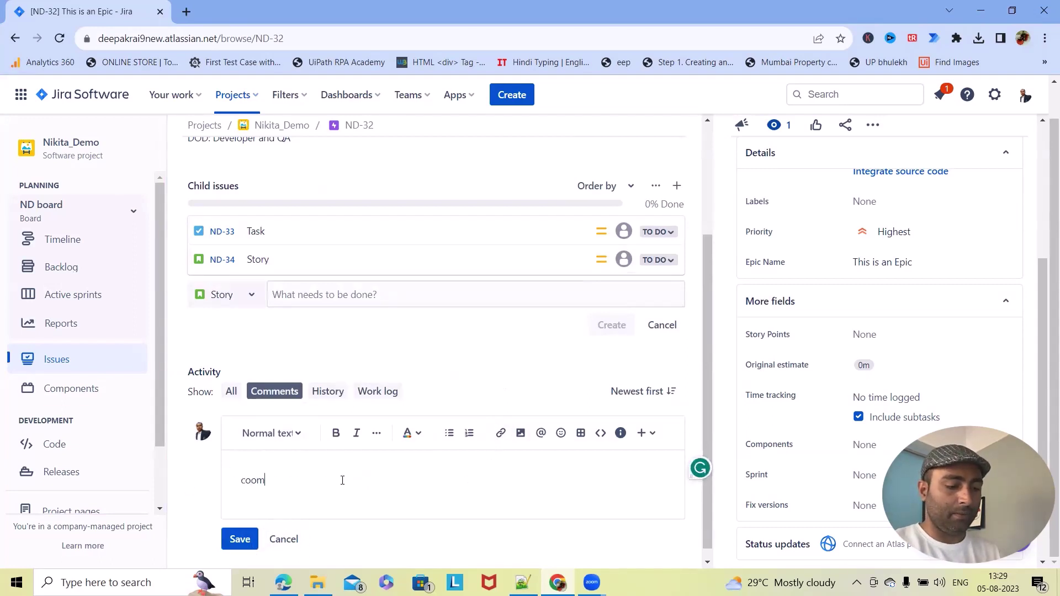
key(BackSpace)
key(BackSpace)
text(mment)
click(240, 538)
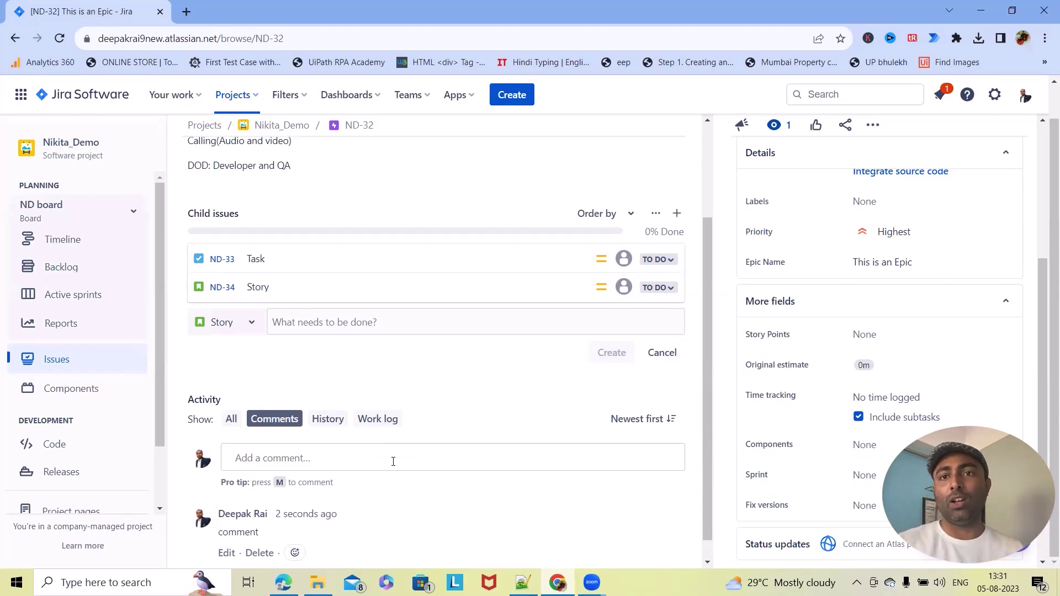
Load raigurukul.graphy.com in a new tab and scroll to the ₹1499 Jira course listing.
click(186, 12)
text(ra)
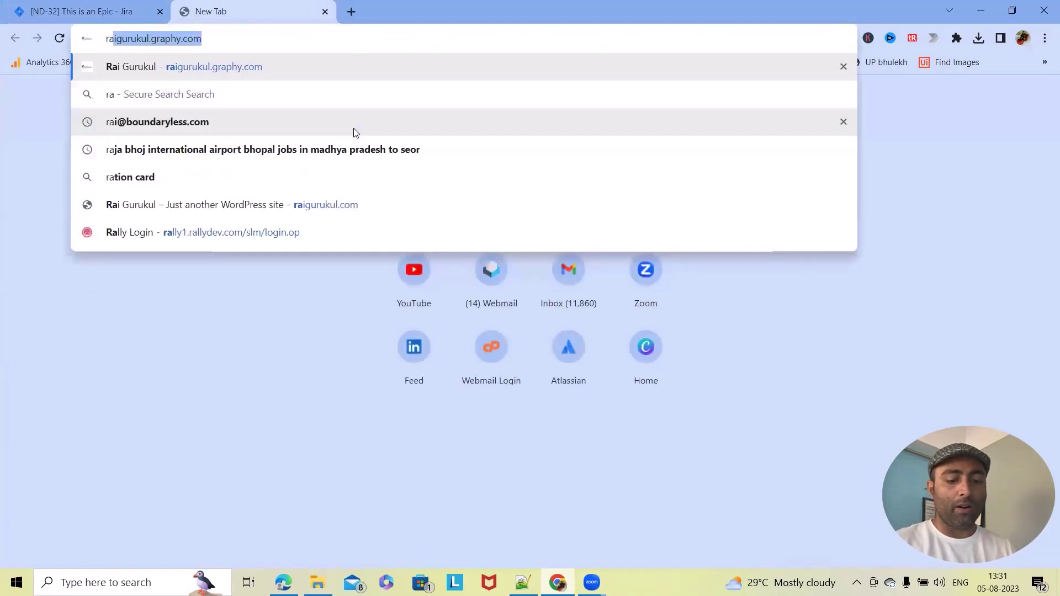
key(Return)
scroll(781, 317, down, 1)
scroll(819, 329, down, 5)
scroll(859, 334, up, 5)
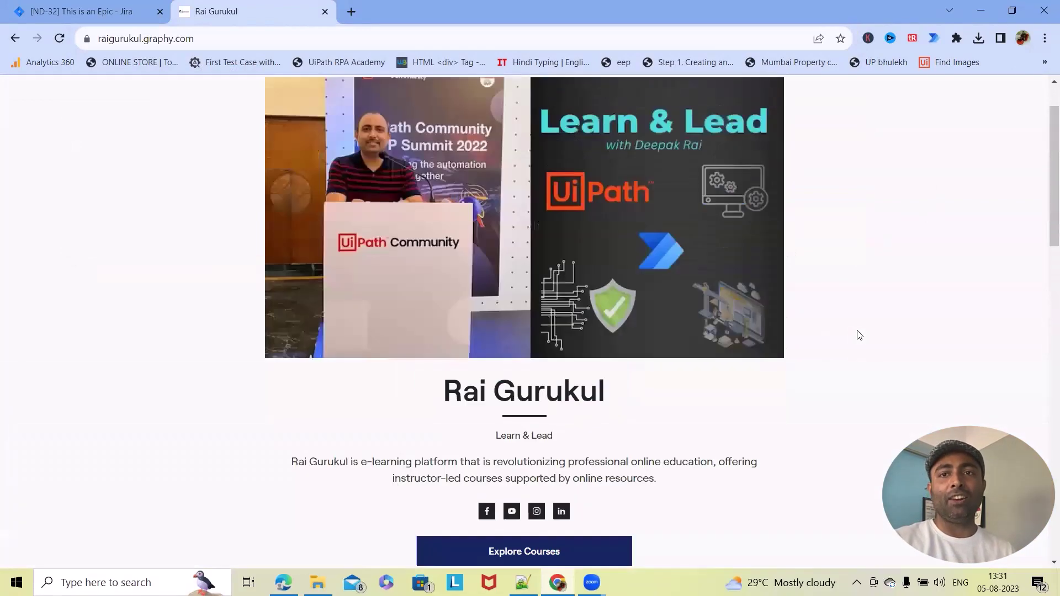
scroll(864, 336, up, 2)
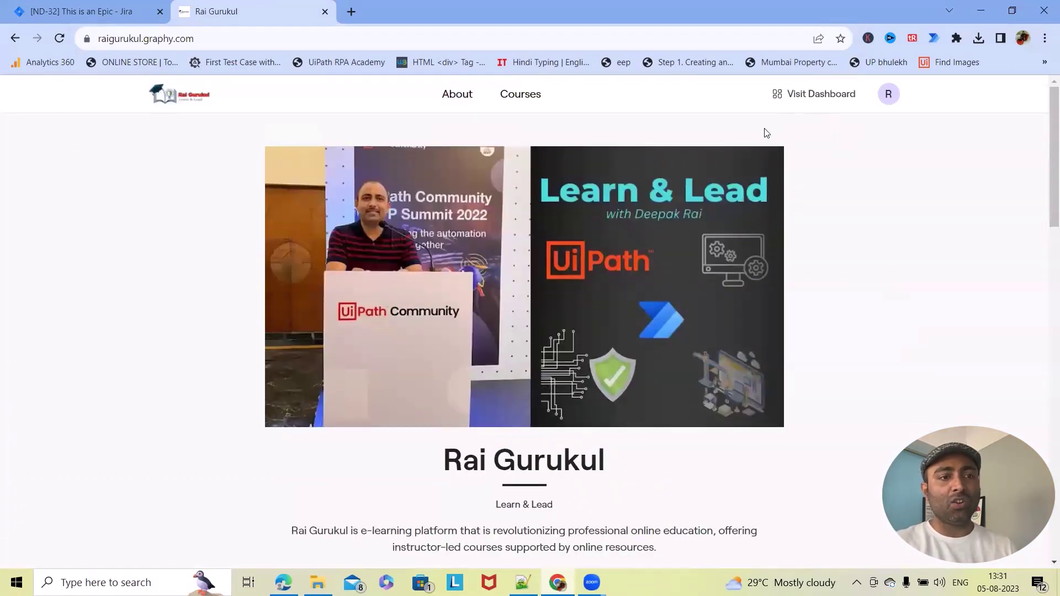
scroll(622, 443, down, 10)
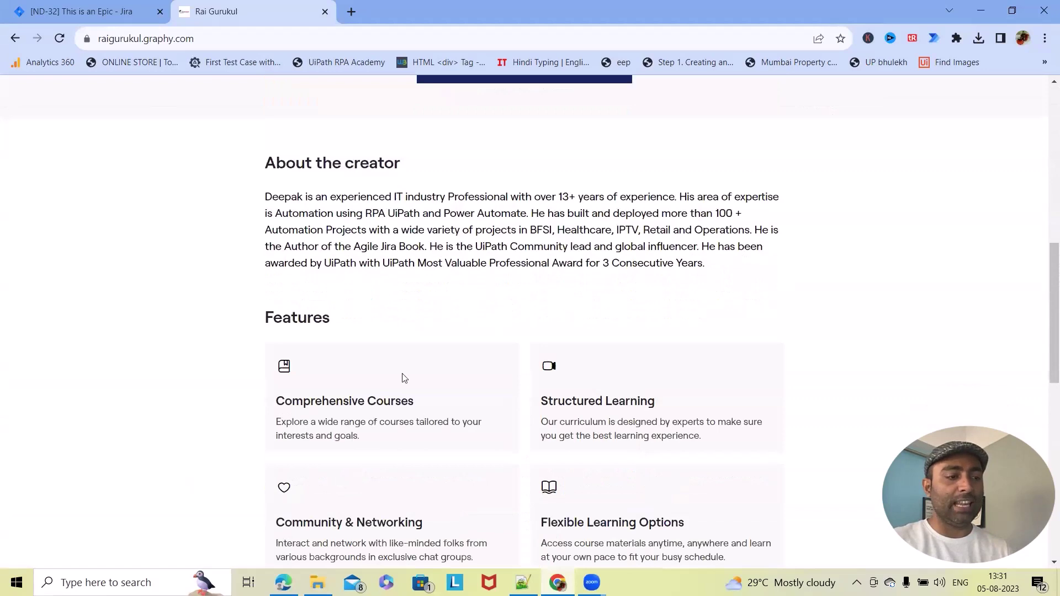
scroll(419, 376, down, 6)
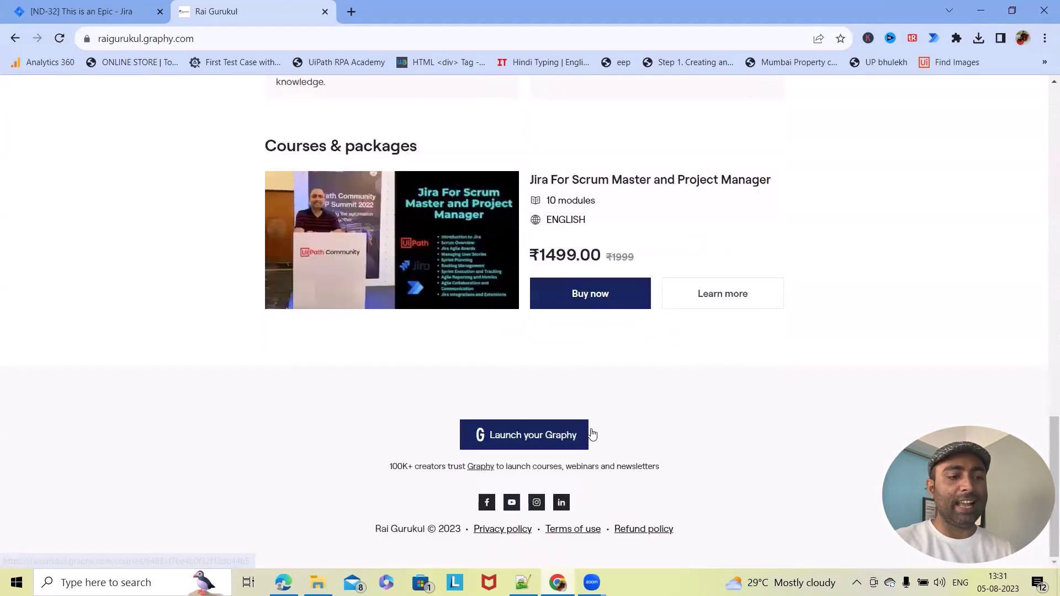
scroll(607, 374, up, 20)
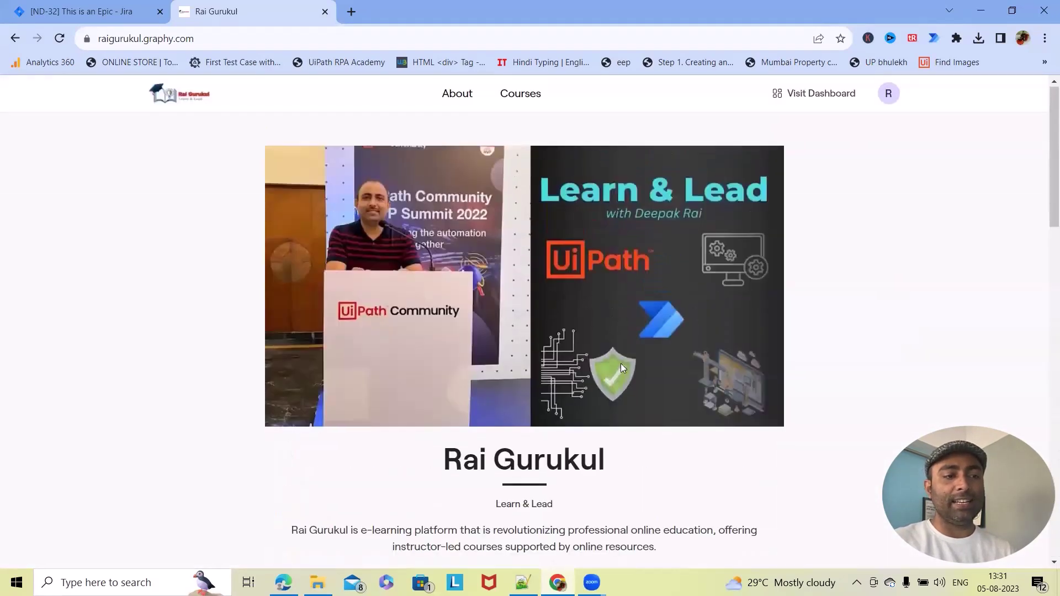
scroll(620, 363, down, 20)
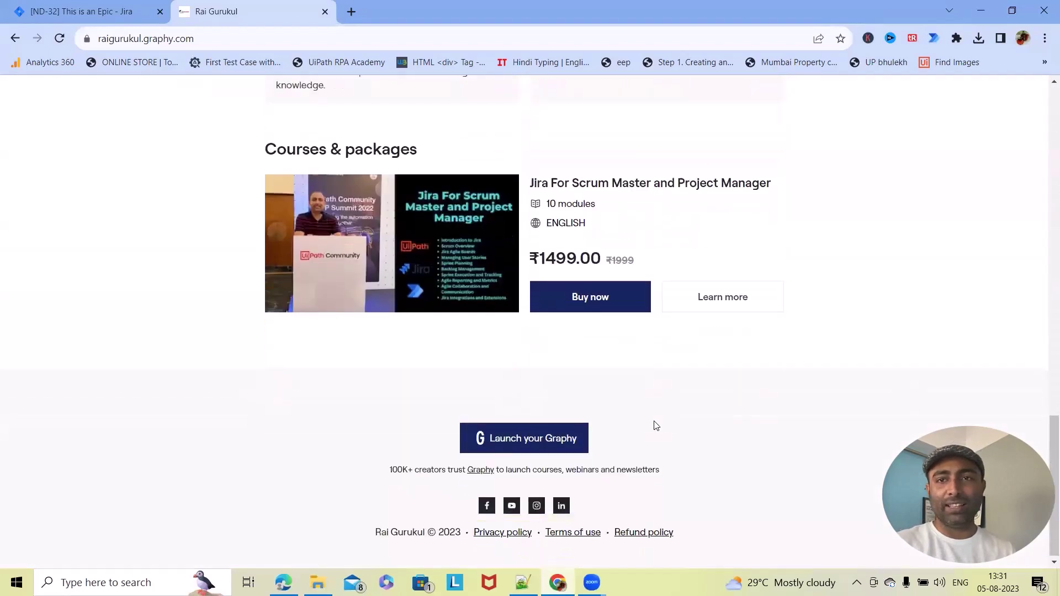